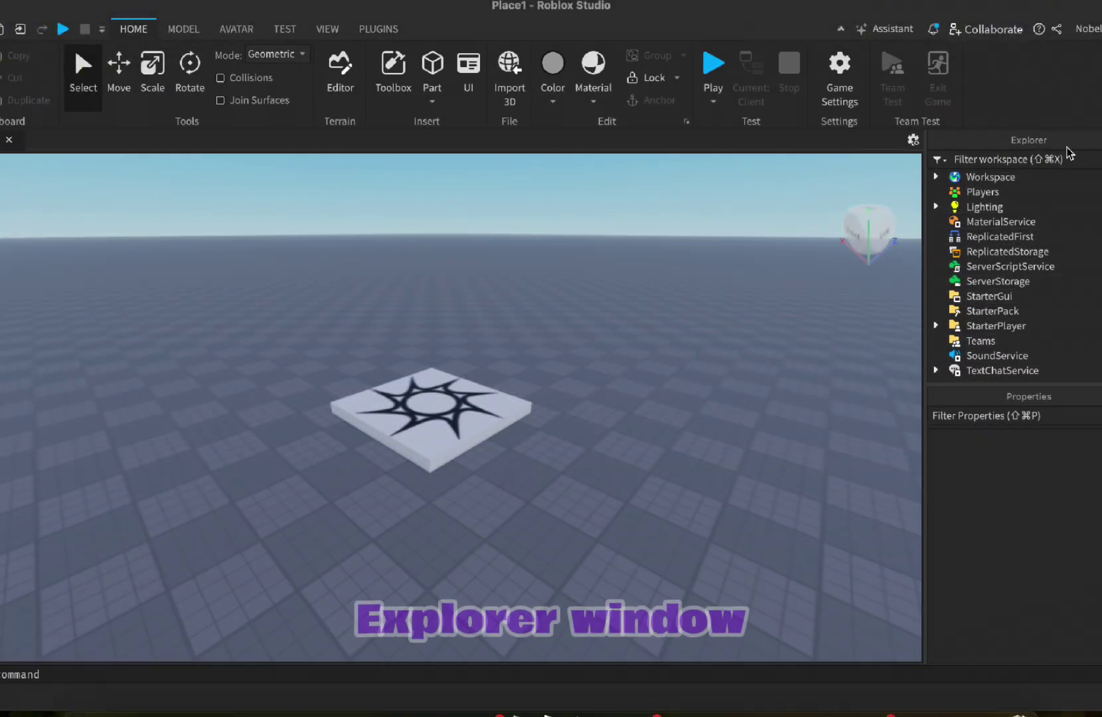
# Insert two Team objects under Teams, naming them Red and Blue
pyautogui.click(1006, 341)
pyautogui.click(987, 370)
pyautogui.write('Re')
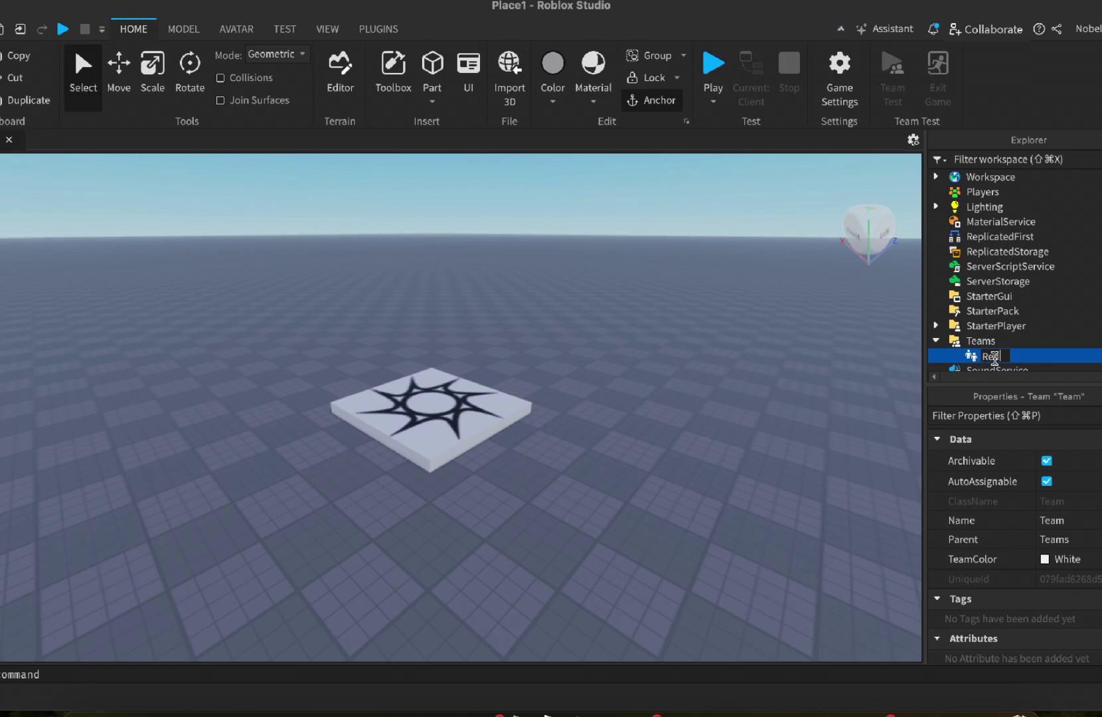
pyautogui.write('d')
pyautogui.press('Return')
pyautogui.click(1006, 341)
pyautogui.click(964, 381)
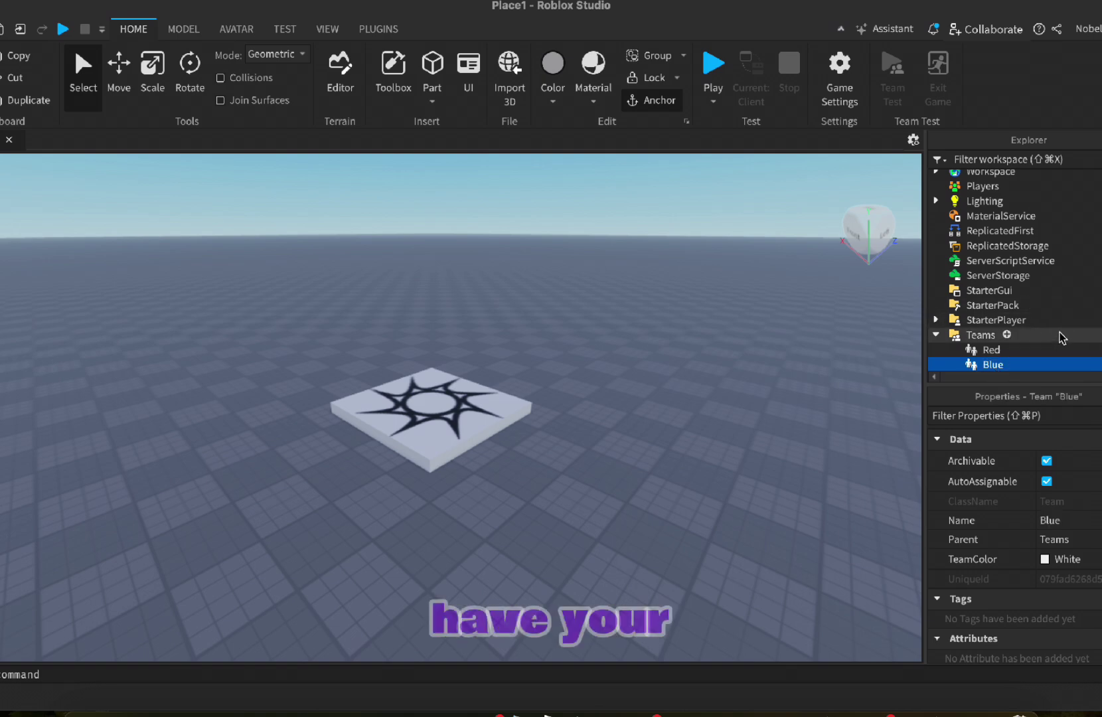
pyautogui.scroll(-2, 1061, 338)
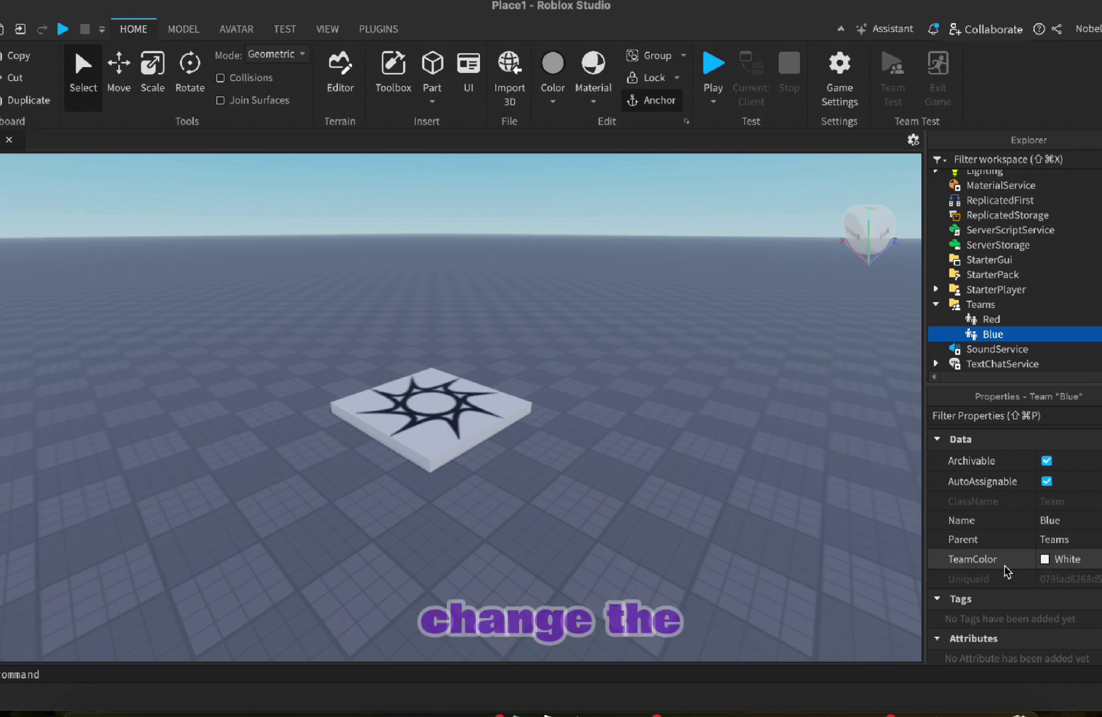
# Set the Blue team's TeamColor to Cyan and the Red team's to Really red
pyautogui.click(1043, 558)
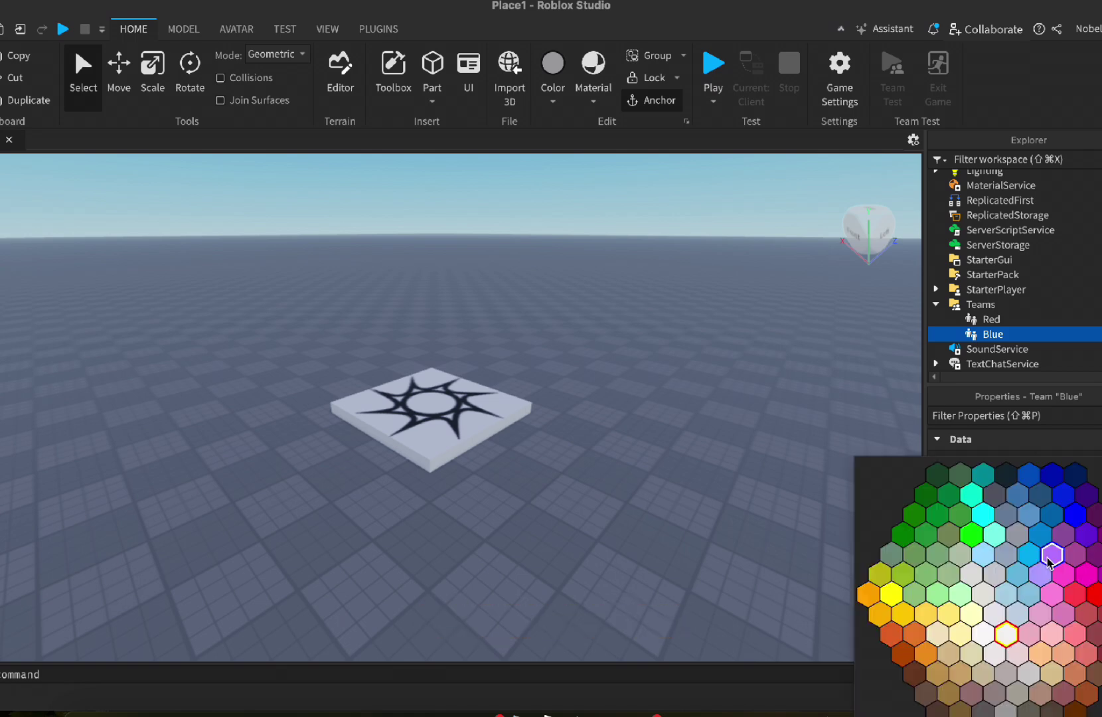
pyautogui.click(1040, 538)
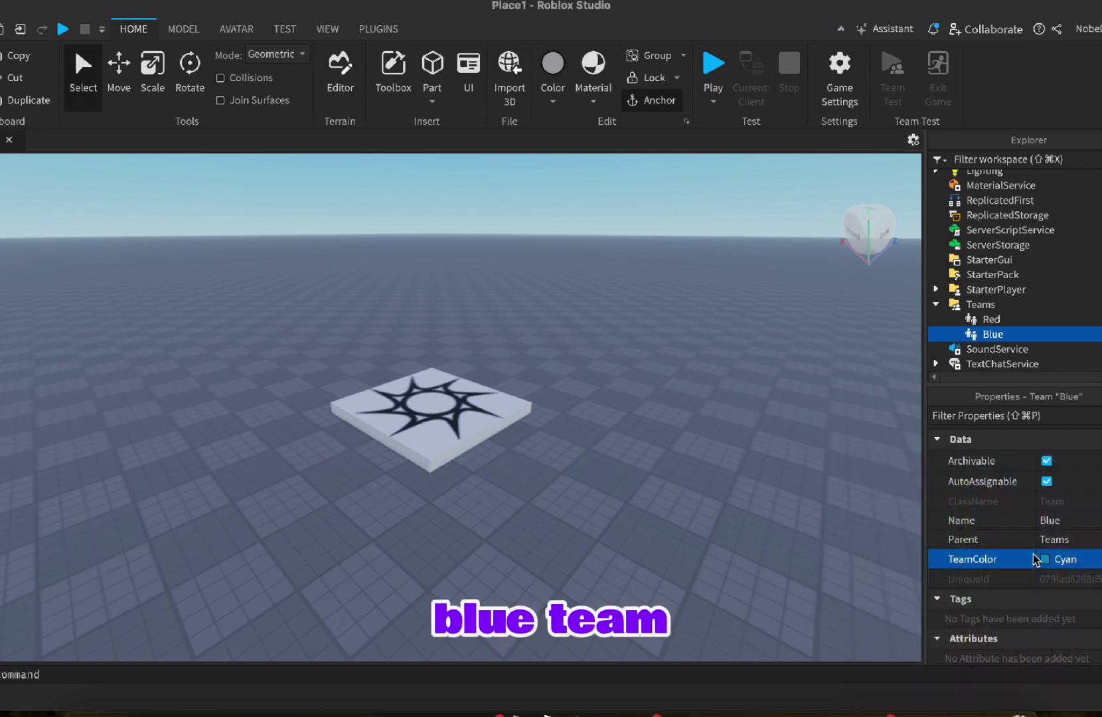
pyautogui.click(991, 318)
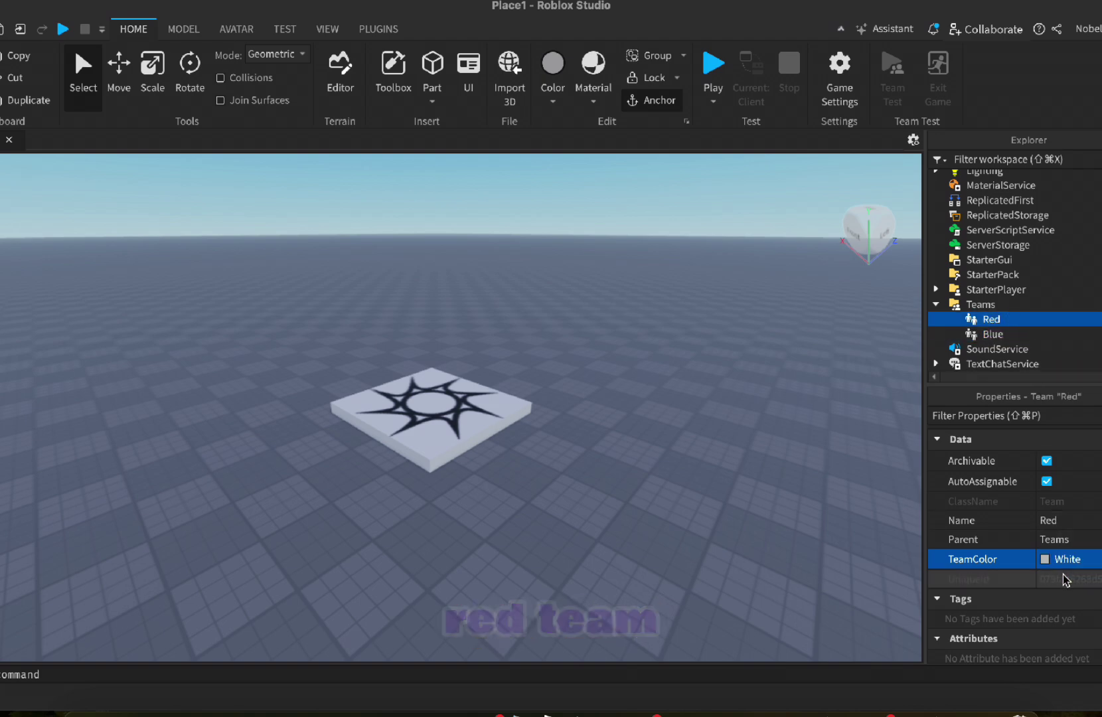
pyautogui.click(1044, 559)
pyautogui.click(1095, 595)
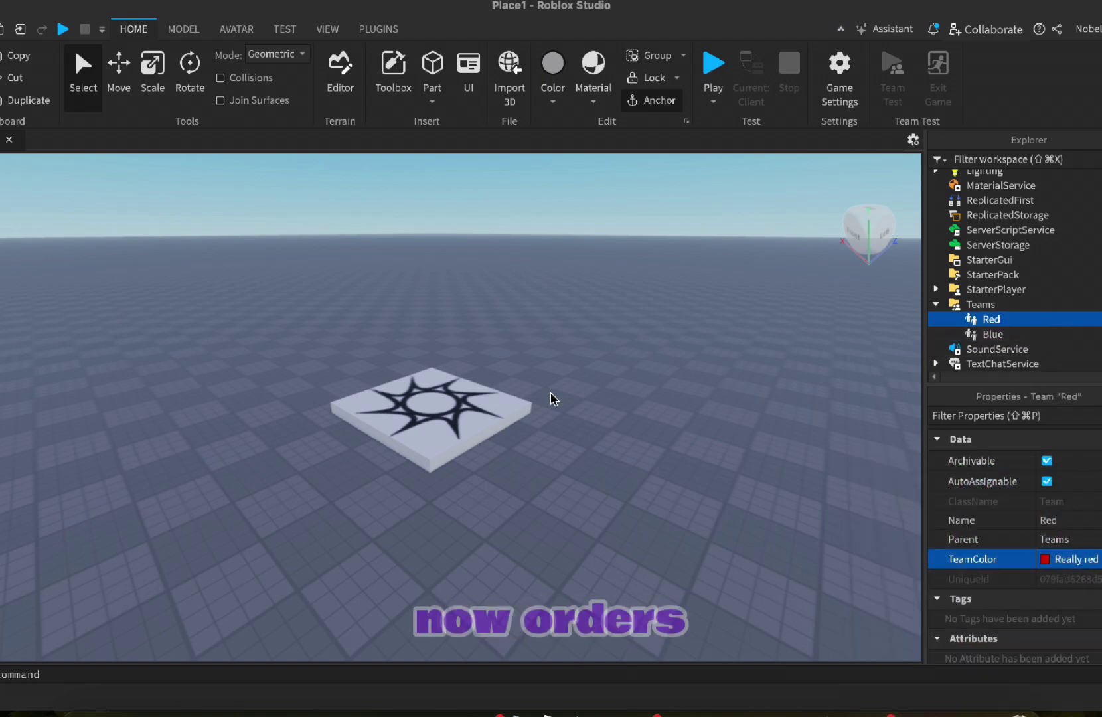
pyautogui.click(505, 413)
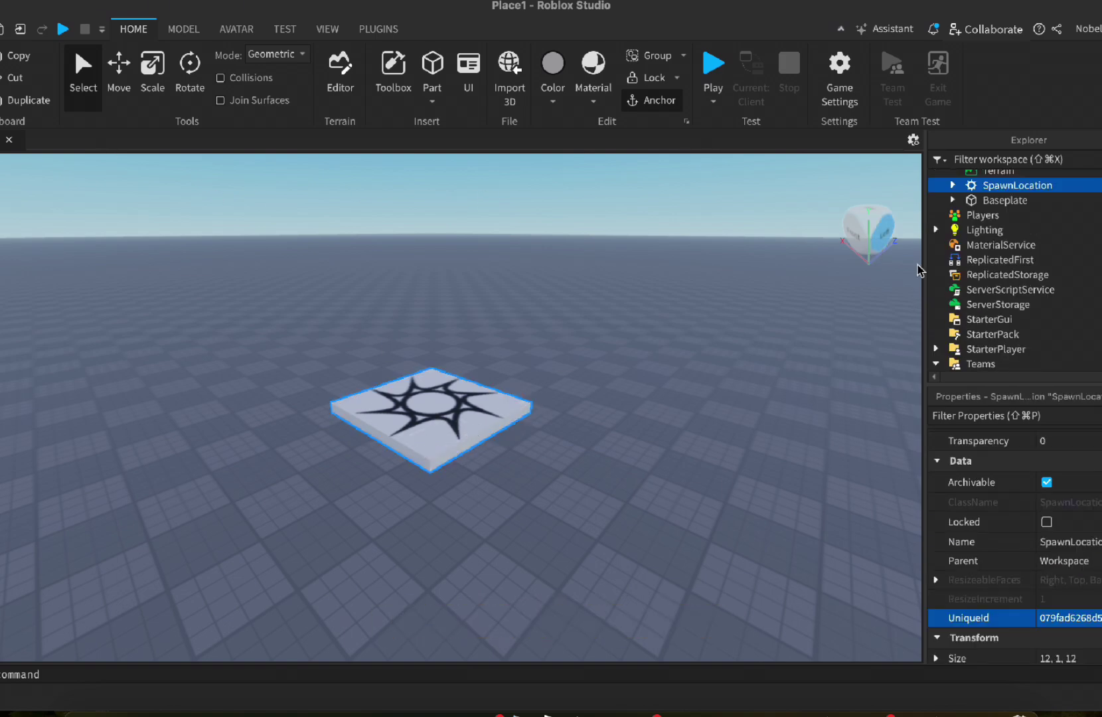
pyautogui.scroll(-2, 998, 284)
# Colour the SpawnLocation pad Cyan using the Home Color dropdown
pyautogui.click(990, 319)
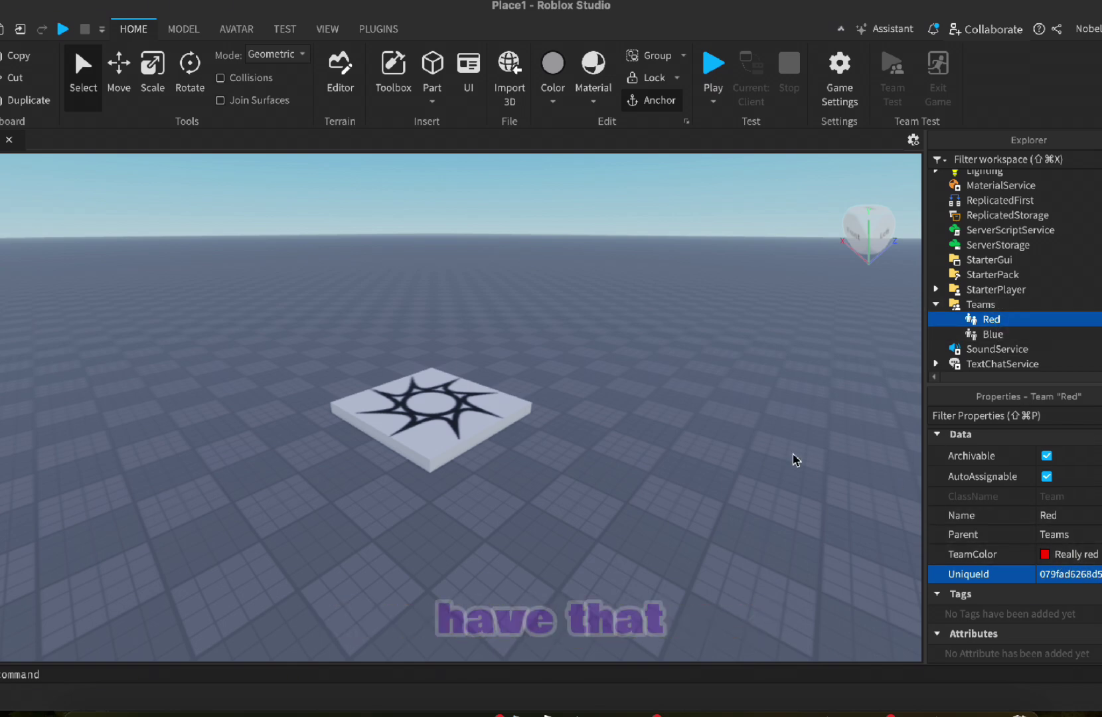
pyautogui.click(503, 427)
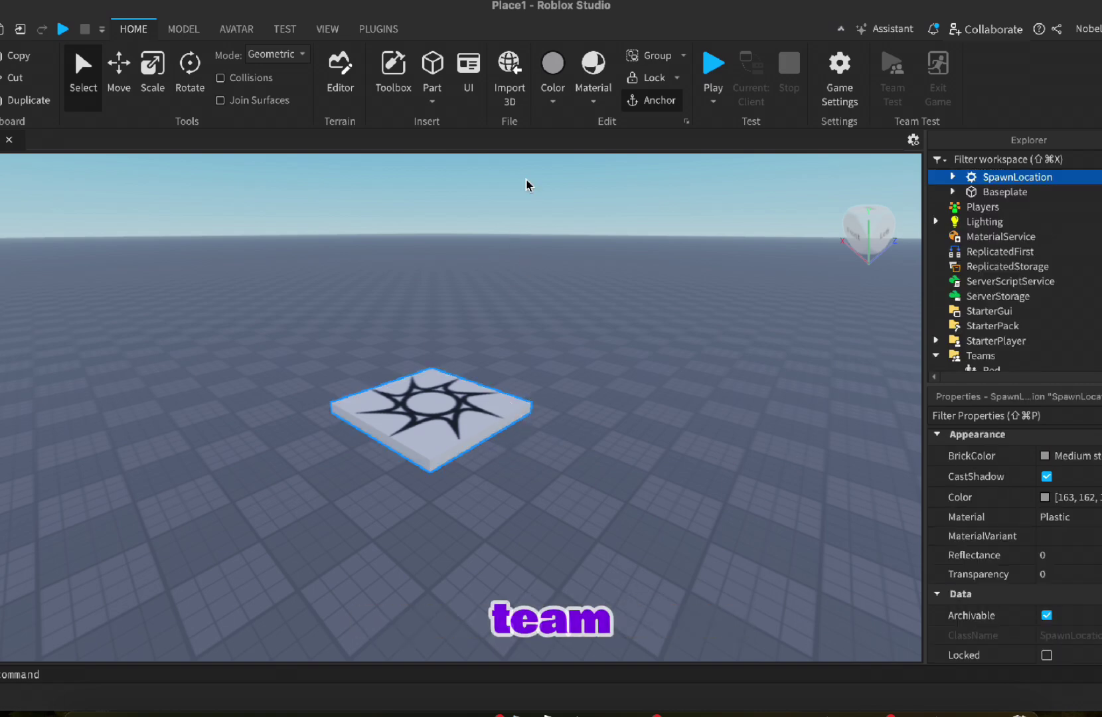
pyautogui.click(562, 104)
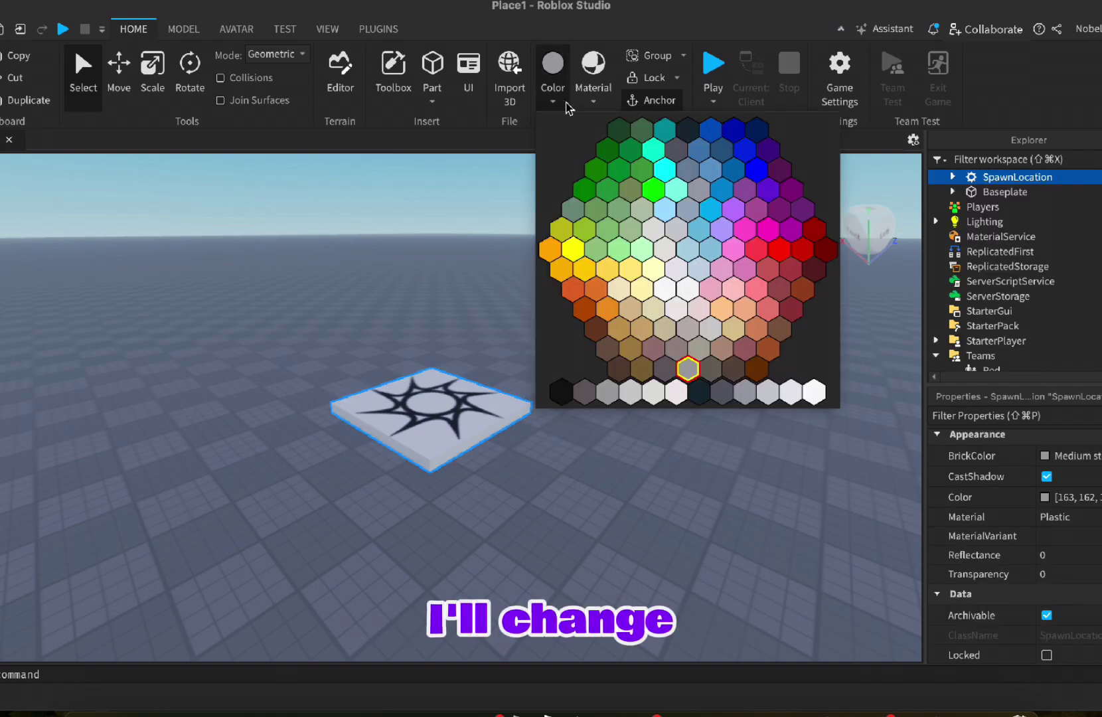
pyautogui.click(710, 209)
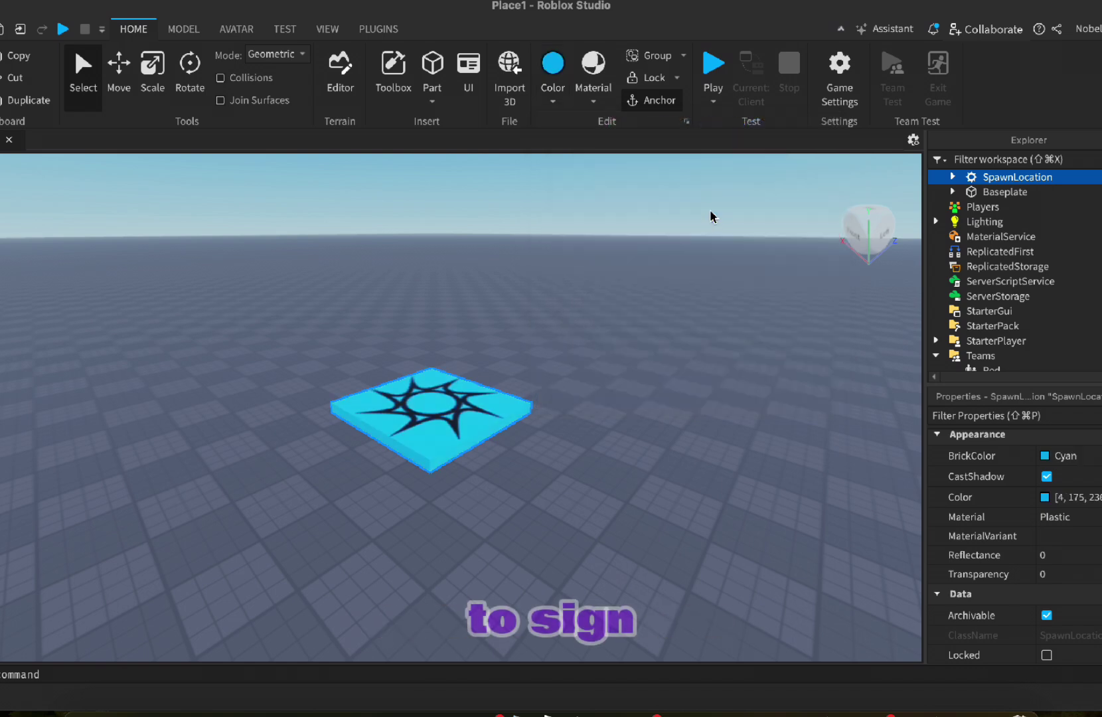
pyautogui.click(183, 30)
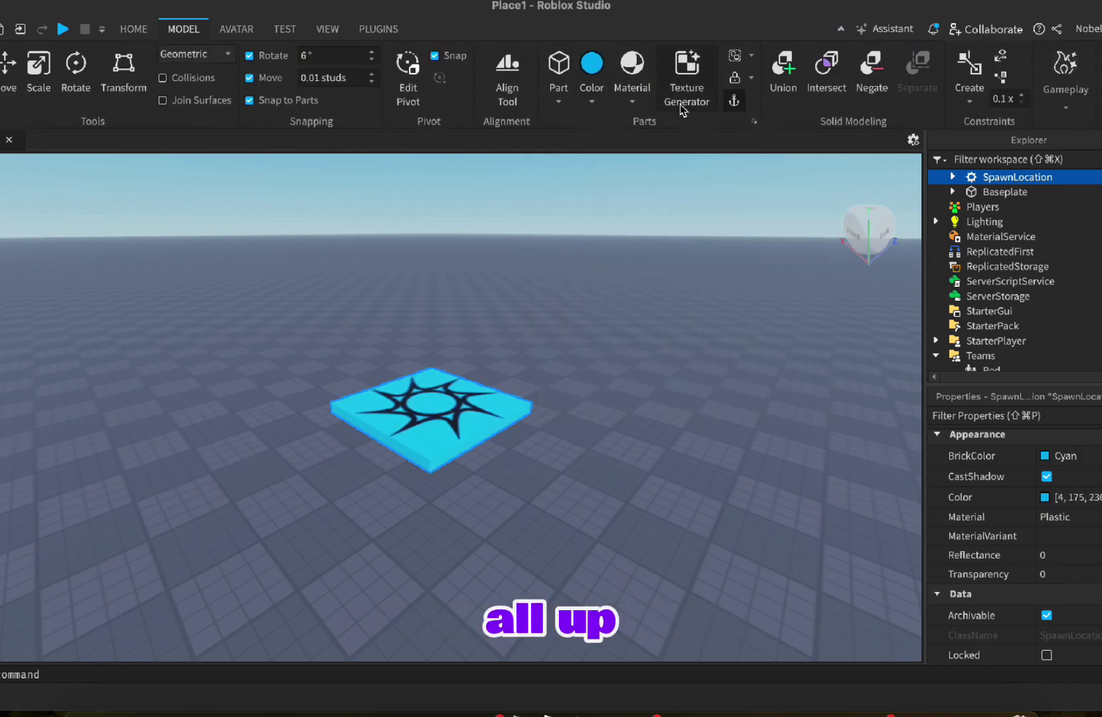
# Attach a Sparkles effect to the spawn pad and set its SparkleColor to cyan
pyautogui.click(1065, 86)
pyautogui.click(1055, 191)
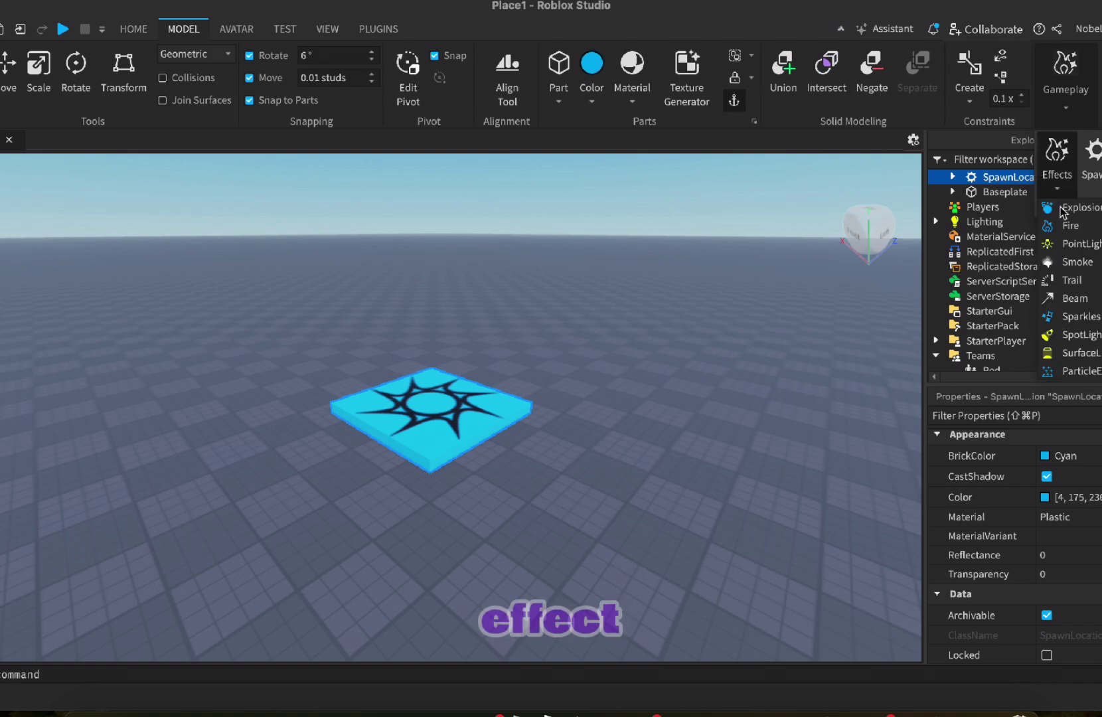
pyautogui.click(1080, 316)
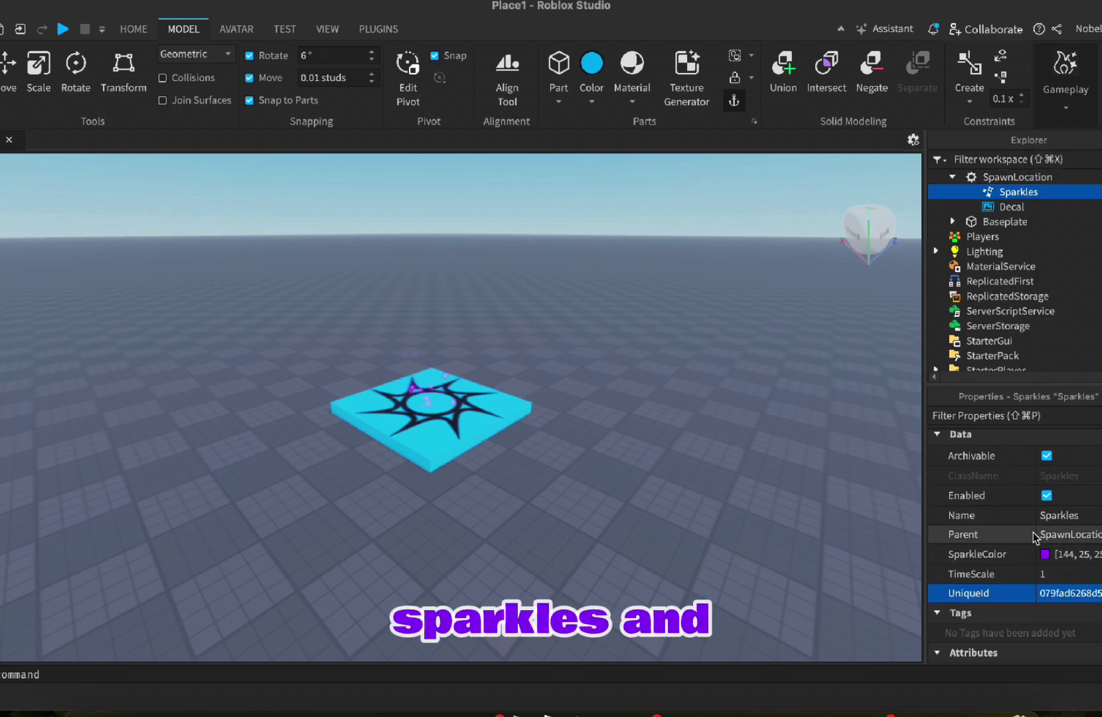
pyautogui.click(1046, 554)
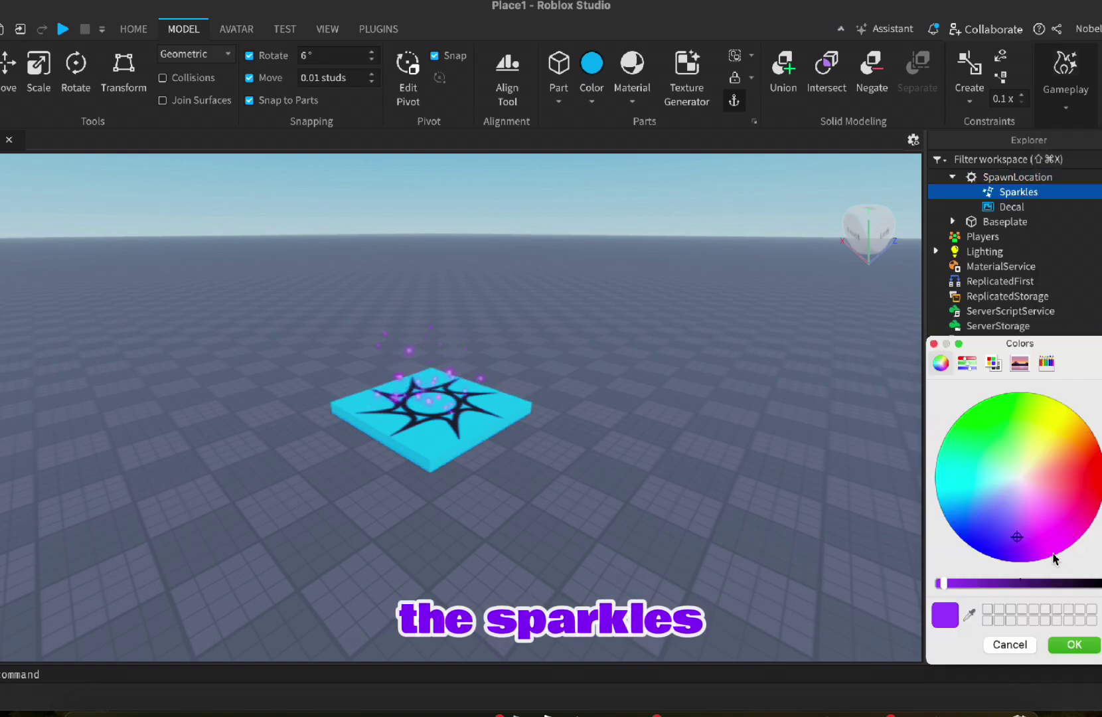
pyautogui.click(964, 492)
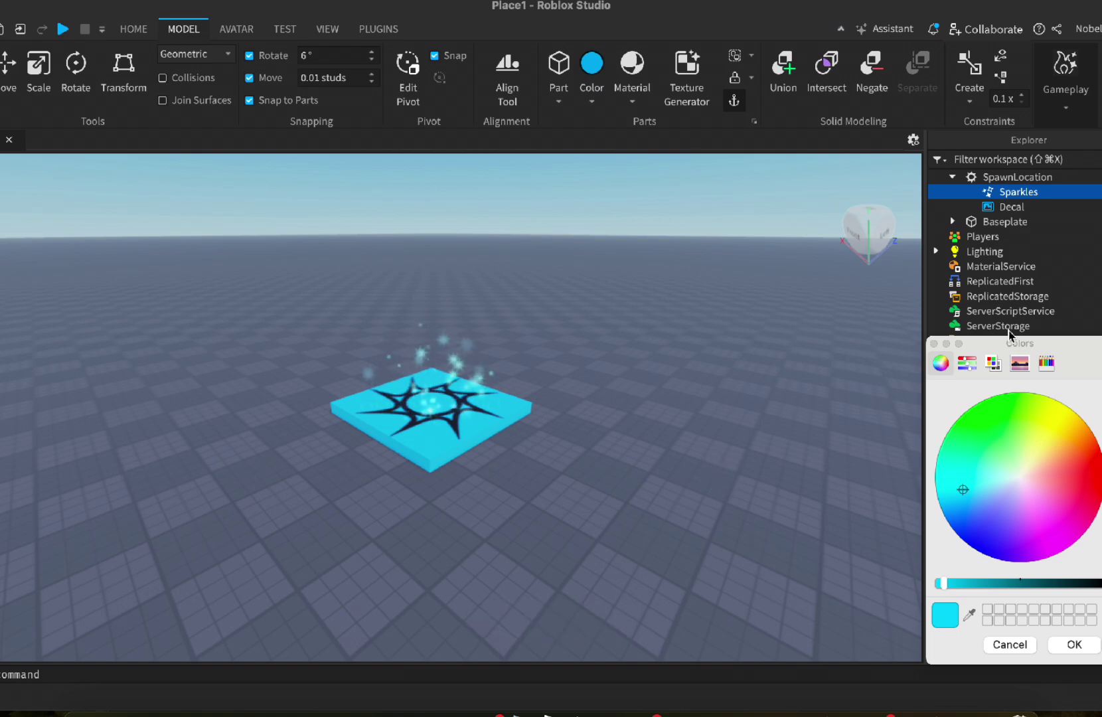
pyautogui.click(1073, 644)
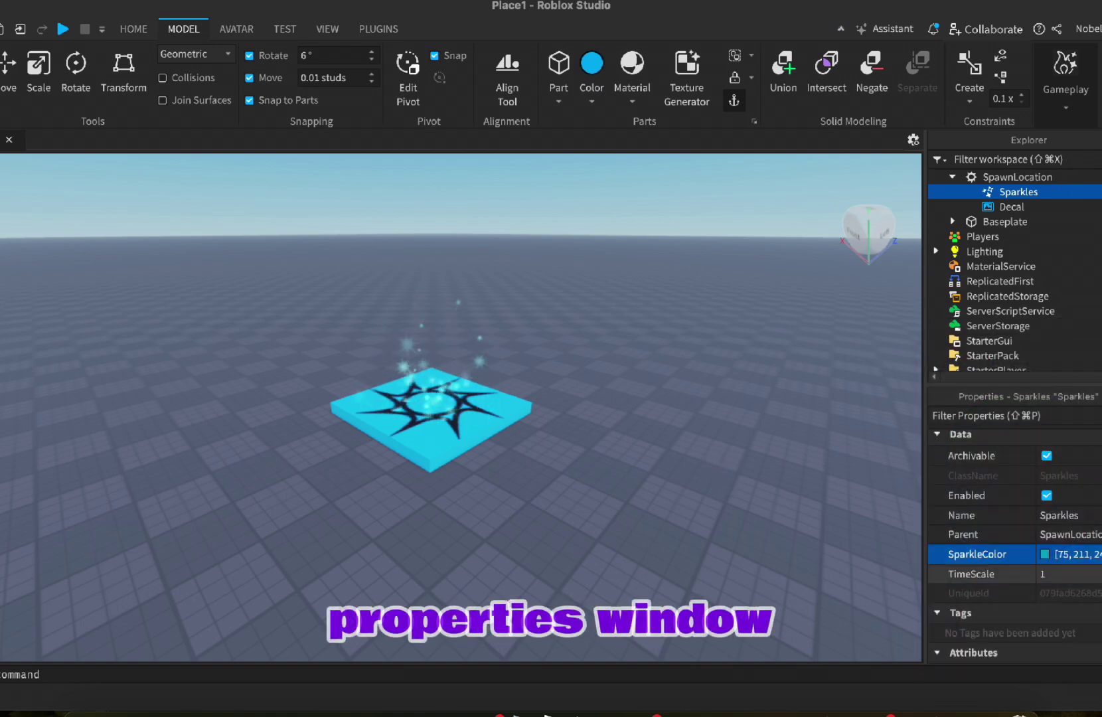
pyautogui.scroll(-1, 1043, 466)
# Set the spawn pad's TeamColor to Cyan, then view the Blue team's Cyan colour
pyautogui.click(1016, 176)
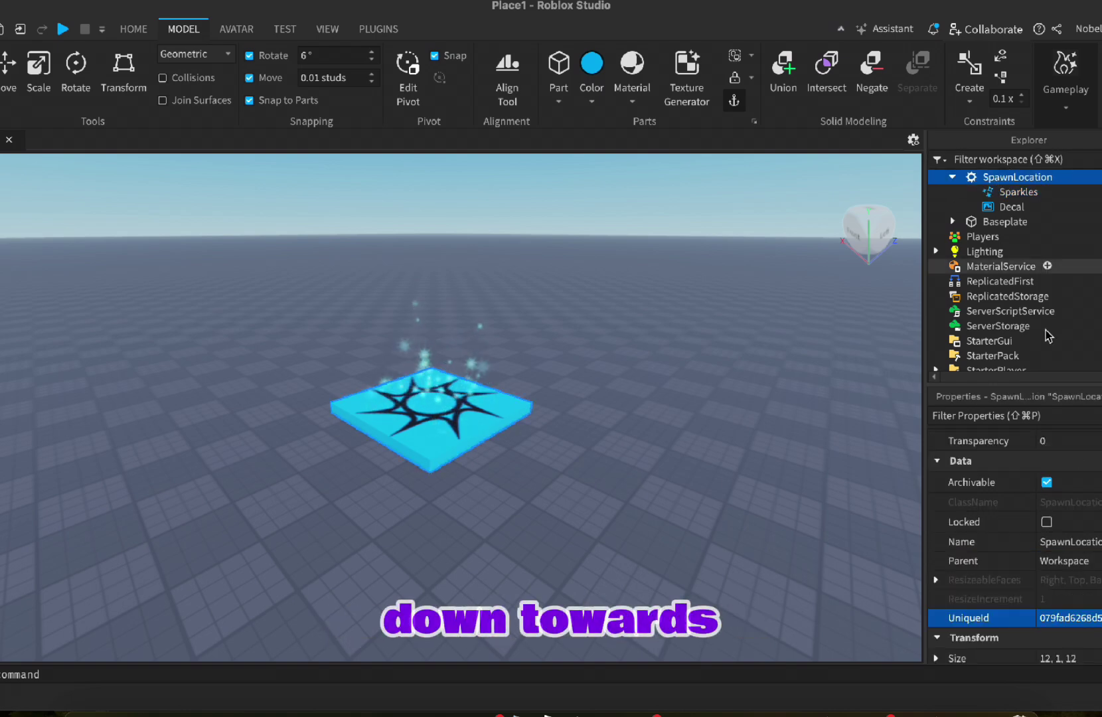
pyautogui.scroll(-10, 1081, 538)
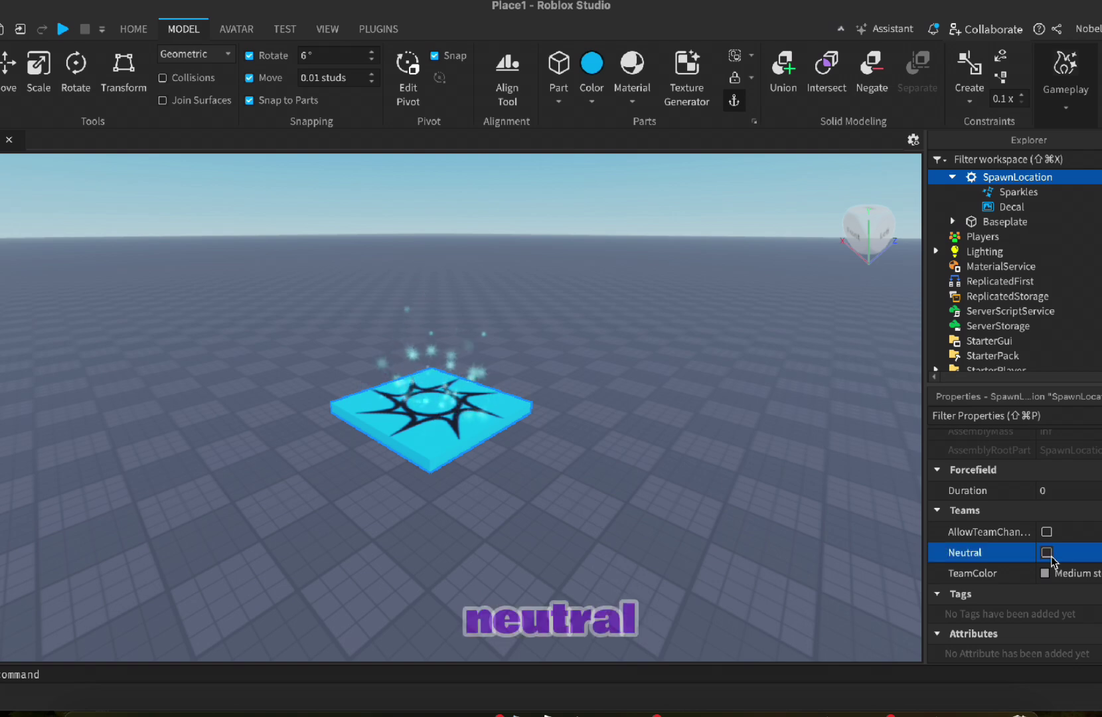
pyautogui.click(1045, 574)
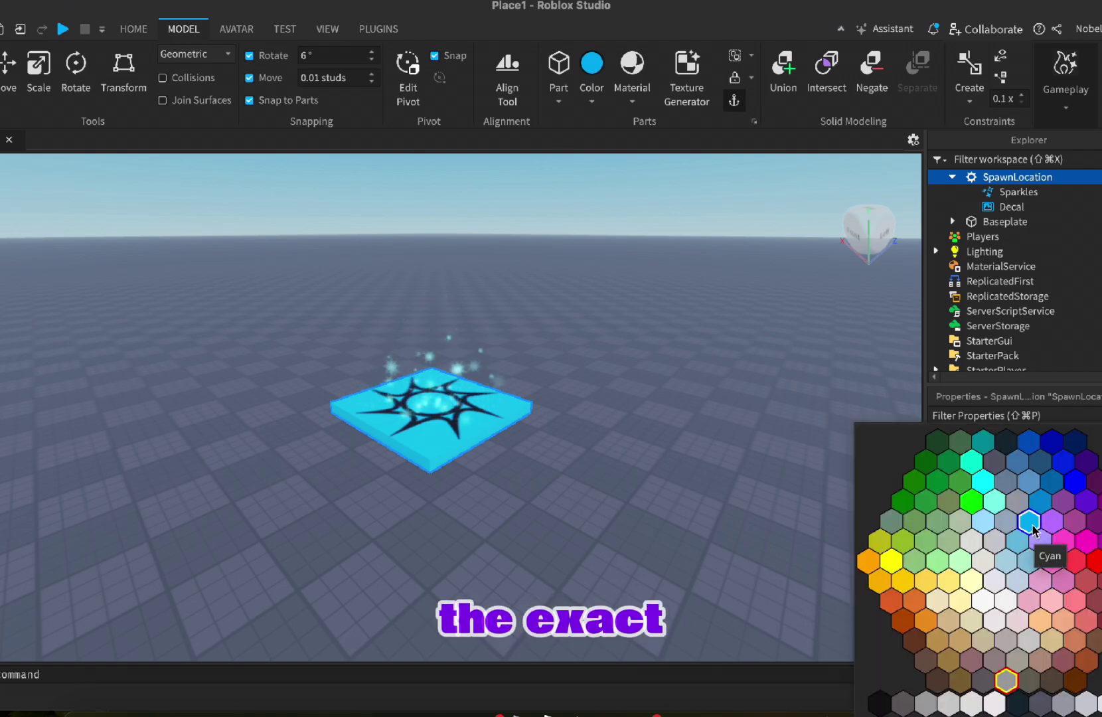
pyautogui.click(1029, 523)
pyautogui.scroll(-4, 1016, 284)
pyautogui.click(935, 304)
pyautogui.click(992, 333)
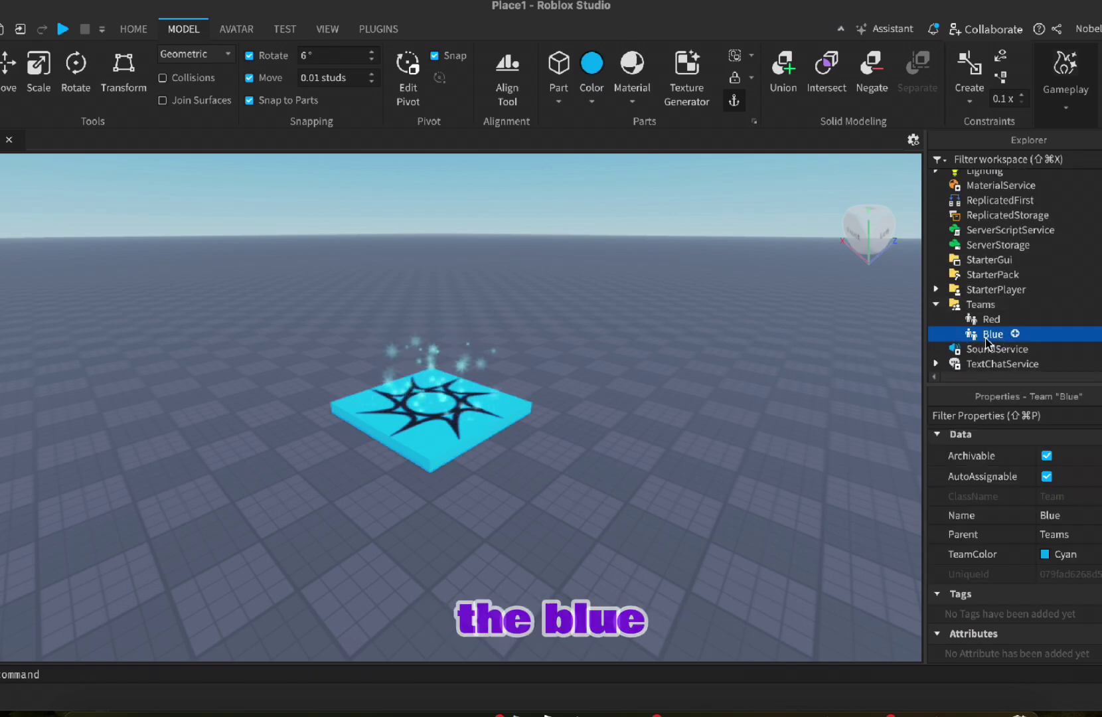
pyautogui.scroll(5, 1016, 276)
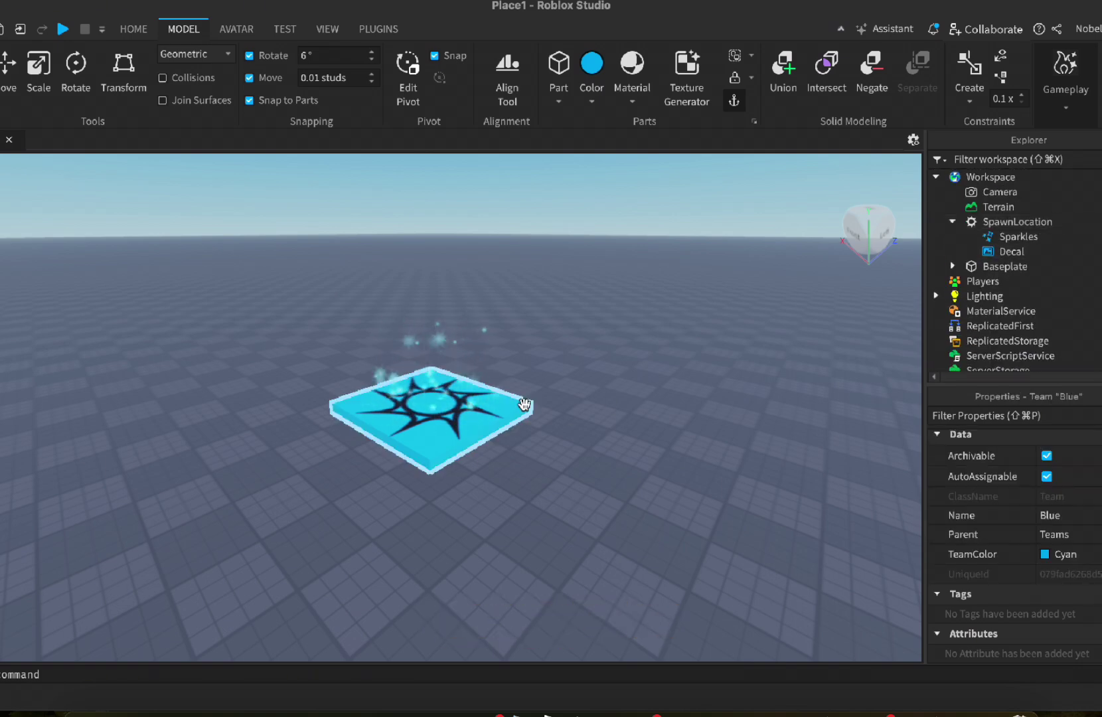
# Duplicate the cyan spawn pad, move the copy front right, and colour it Really red
pyautogui.click(525, 404)
pyautogui.click(134, 28)
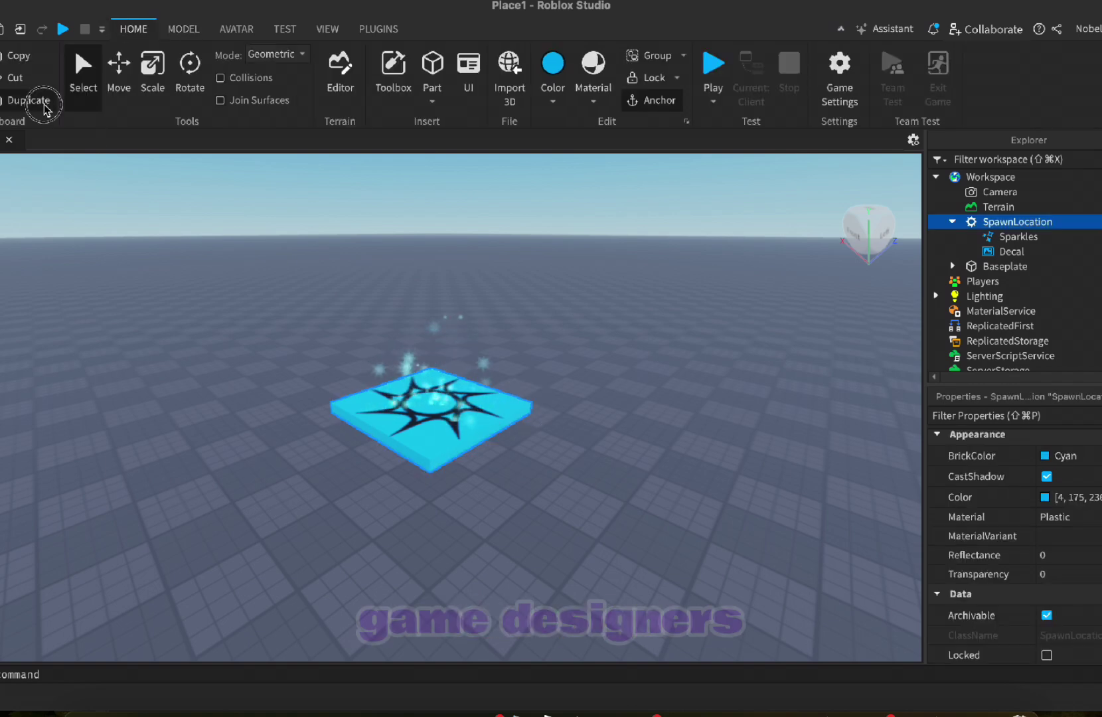
pyautogui.click(29, 101)
pyautogui.click(118, 74)
pyautogui.moveTo(510, 442); pyautogui.dragTo(727, 517)
pyautogui.click(552, 101)
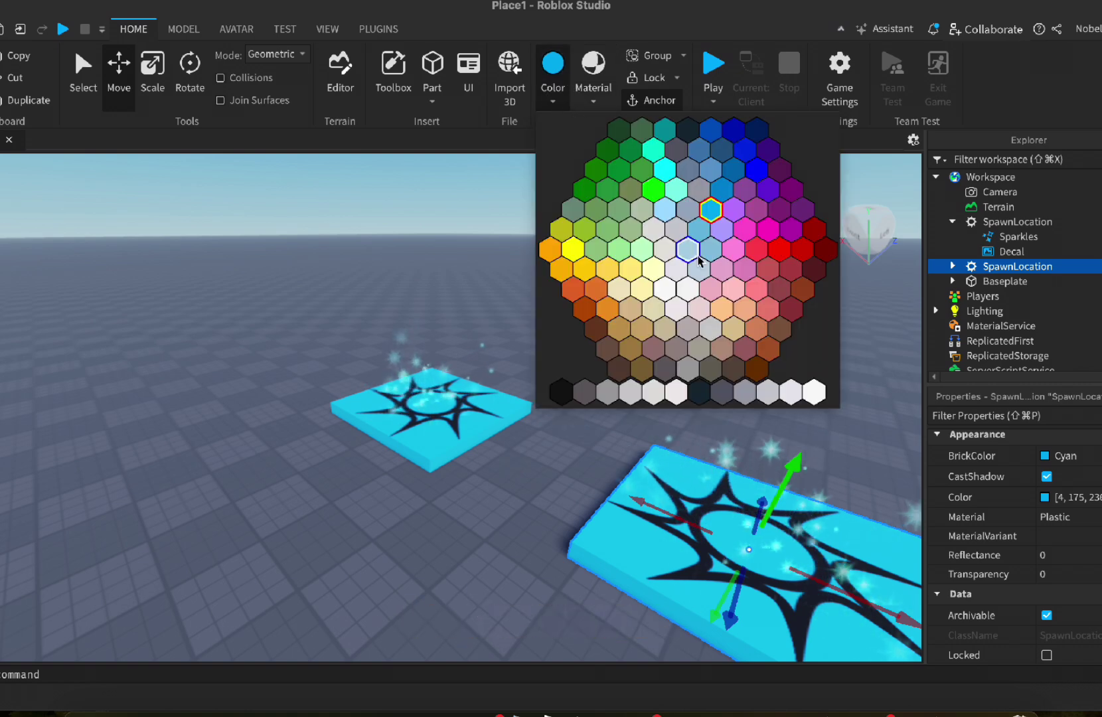
pyautogui.click(768, 262)
# Change the copy's Sparkles SparkleColor to a red shade
pyautogui.click(952, 266)
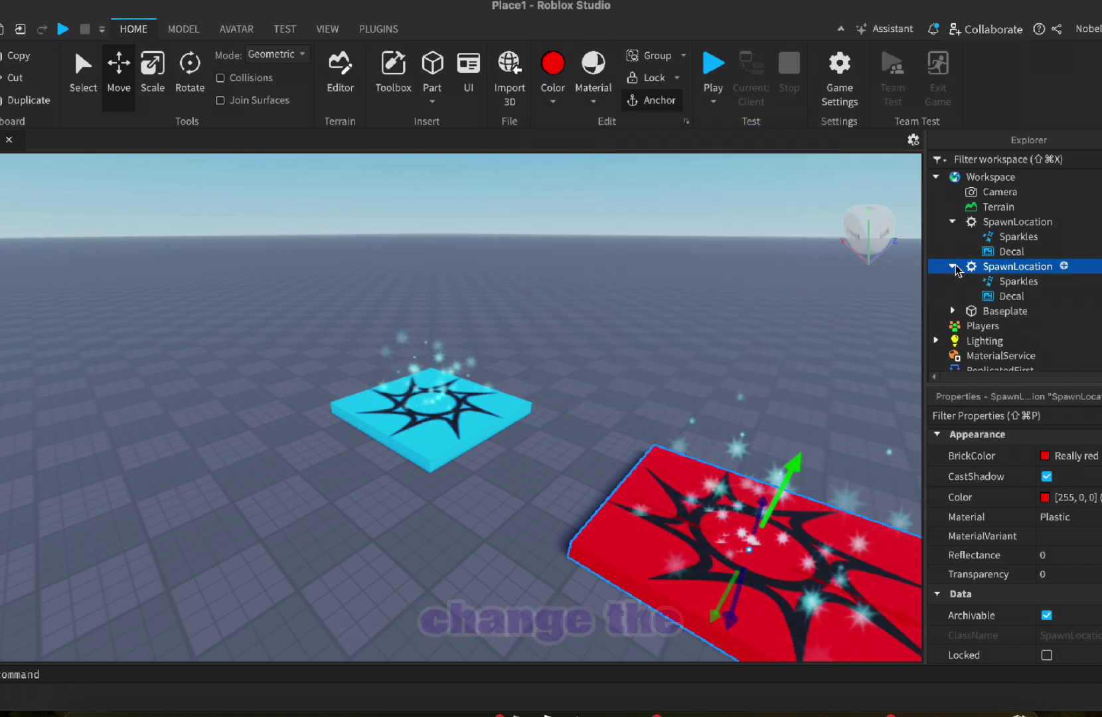
pyautogui.click(1018, 280)
pyautogui.click(1067, 537)
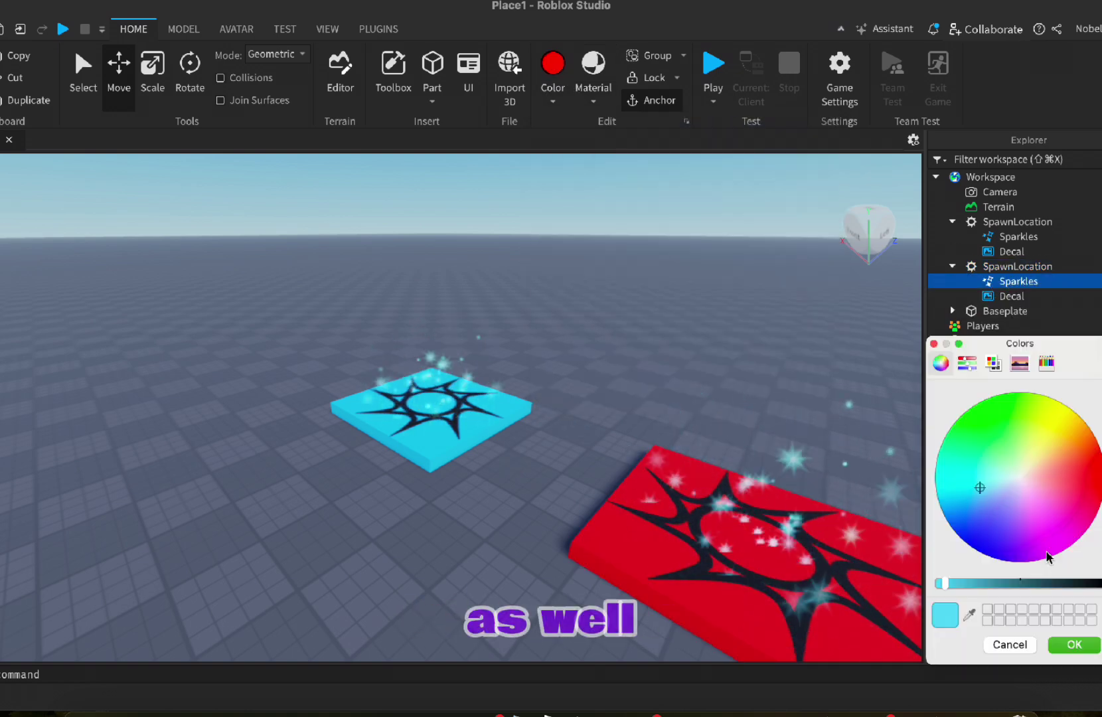
pyautogui.click(1072, 491)
pyautogui.click(1073, 645)
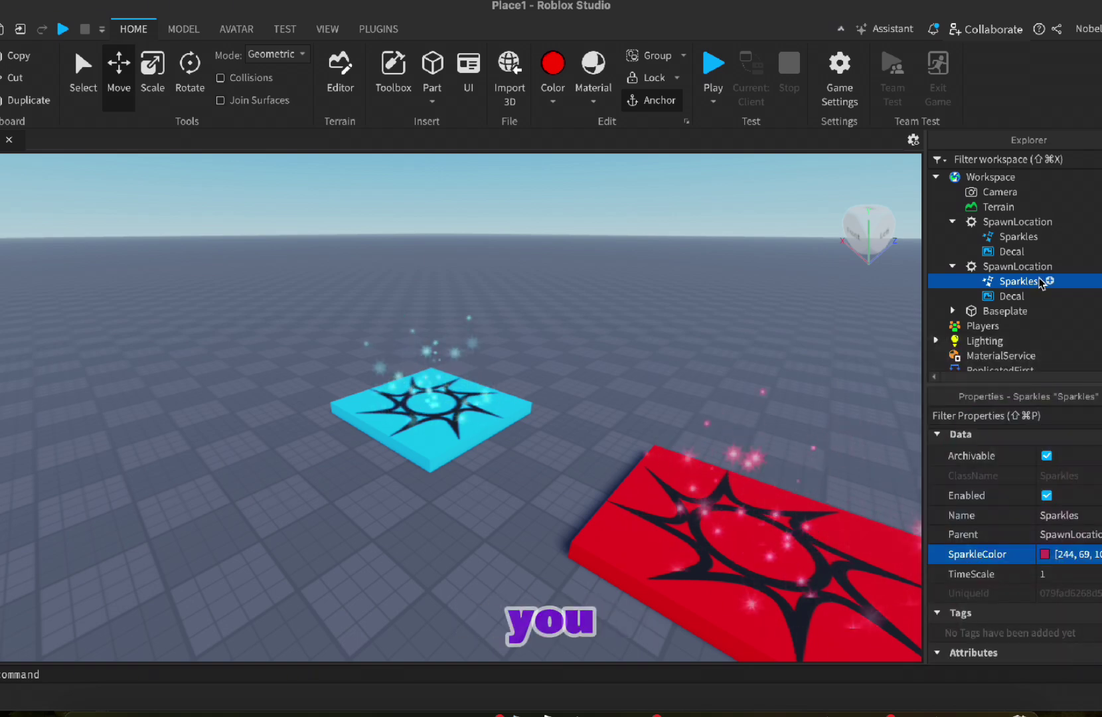
pyautogui.click(1017, 266)
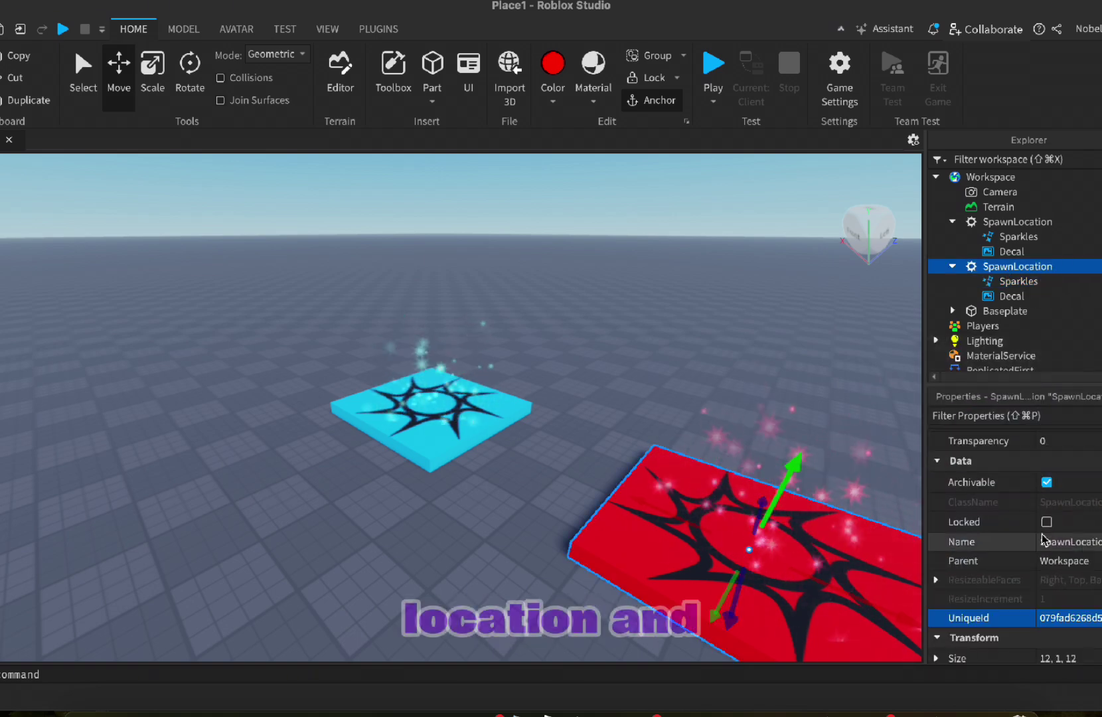
pyautogui.scroll(-5, 1043, 538)
pyautogui.scroll(-2, 1037, 580)
# Set the red spawn pad's TeamColor to Really red, matching the Red team
pyautogui.click(1044, 574)
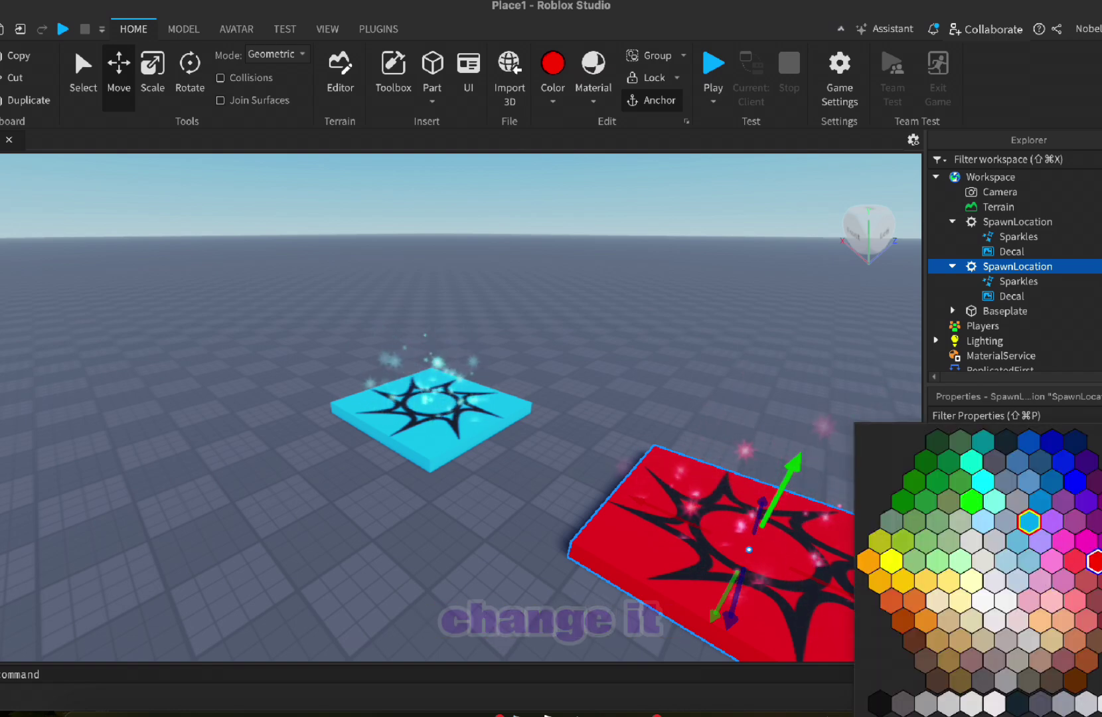
pyautogui.click(1094, 562)
pyautogui.scroll(-5, 1059, 327)
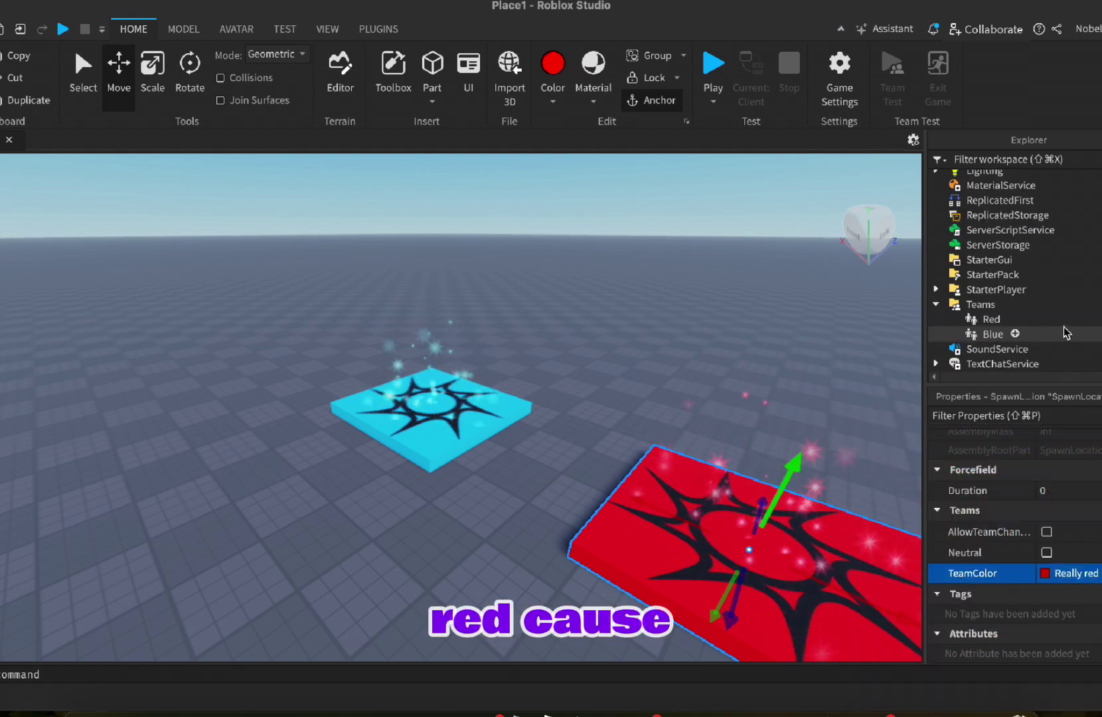
pyautogui.click(991, 319)
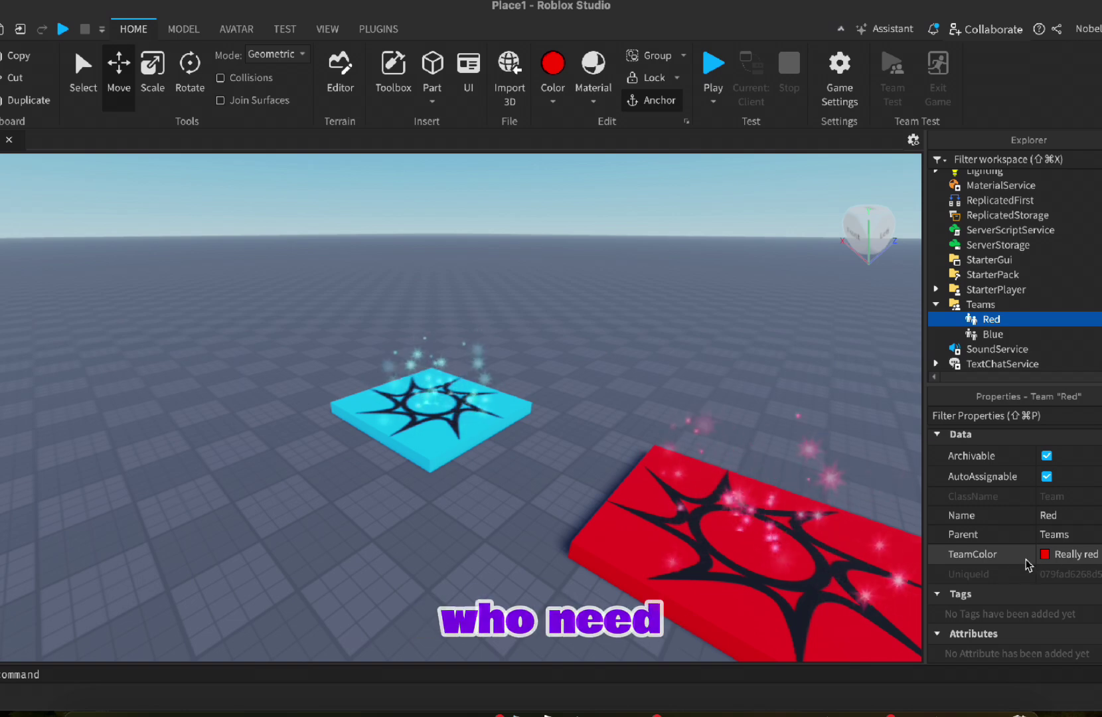
pyautogui.scroll(5, 1015, 293)
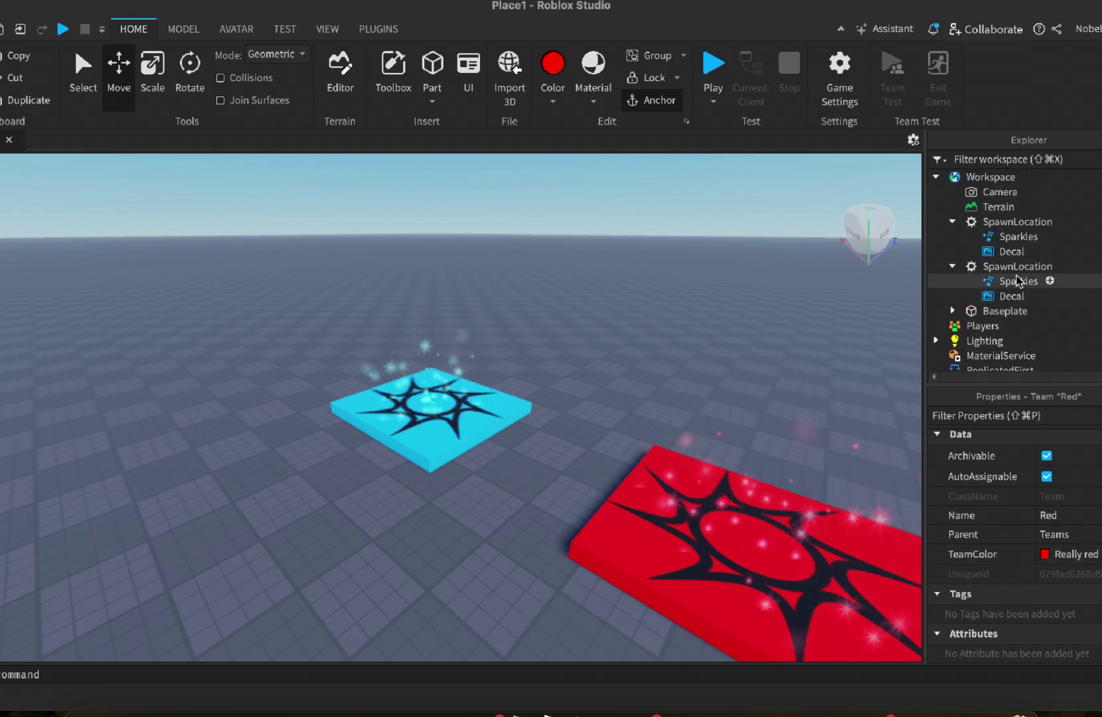
pyautogui.click(1017, 267)
pyautogui.scroll(-10, 1058, 535)
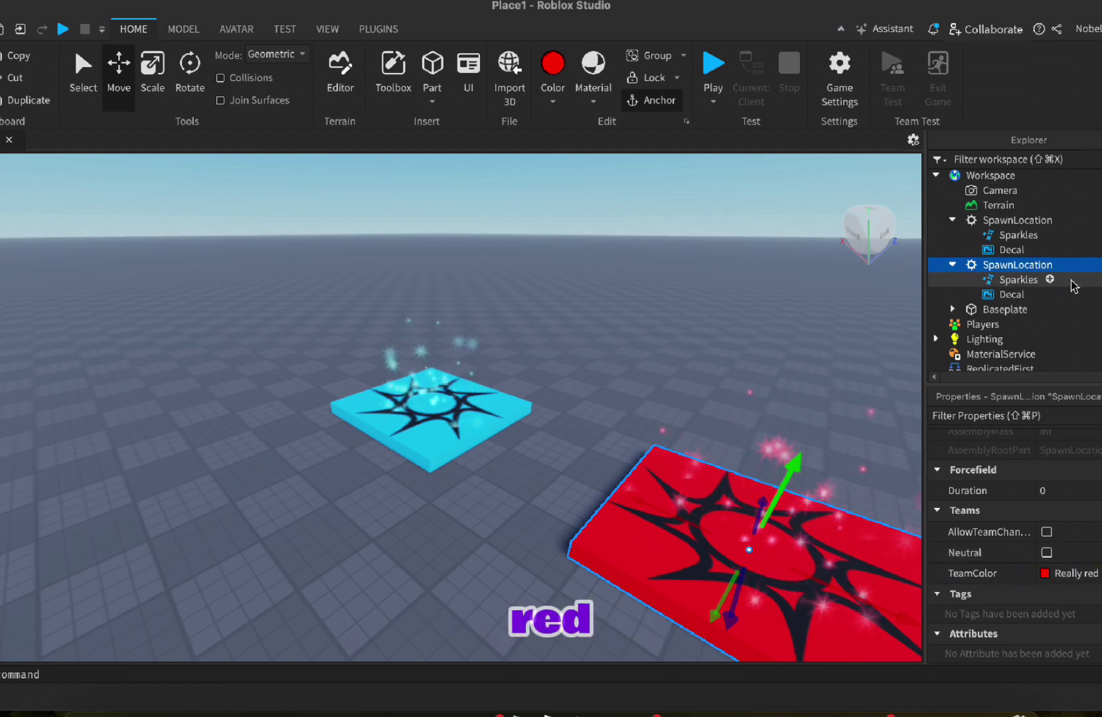
pyautogui.scroll(-8, 1016, 284)
pyautogui.click(989, 319)
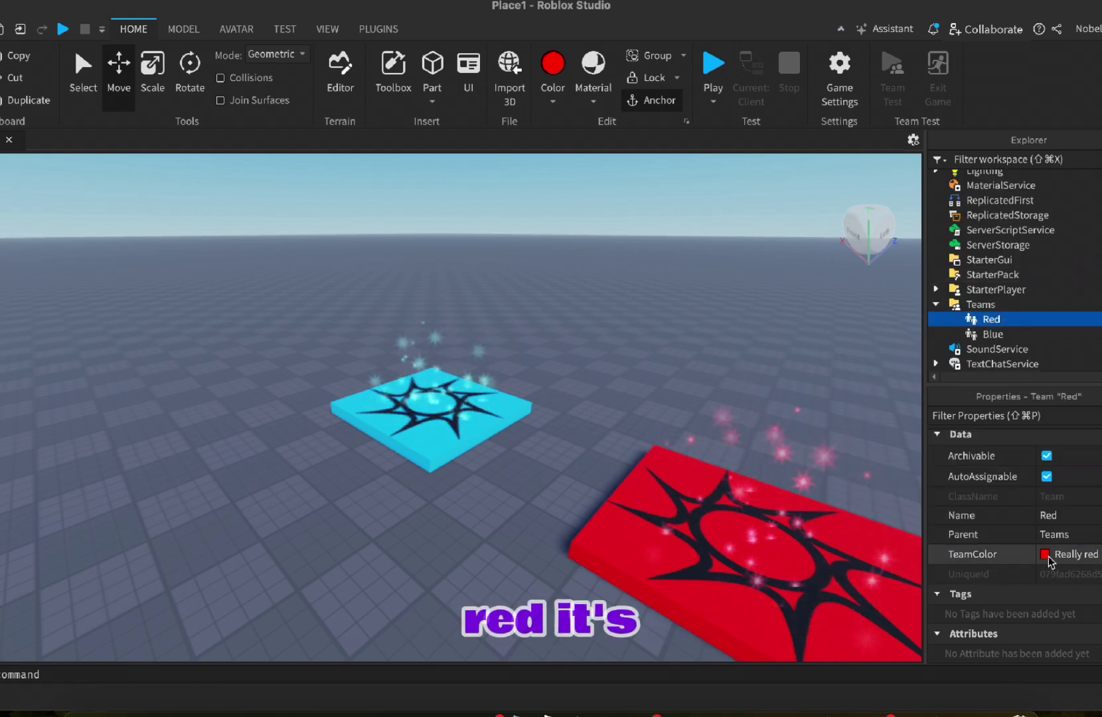
# Play-test the place, walking the character over the red spawn pad
pyautogui.click(680, 367)
pyautogui.moveTo(680, 367); pyautogui.dragTo(671, 233, button='right')
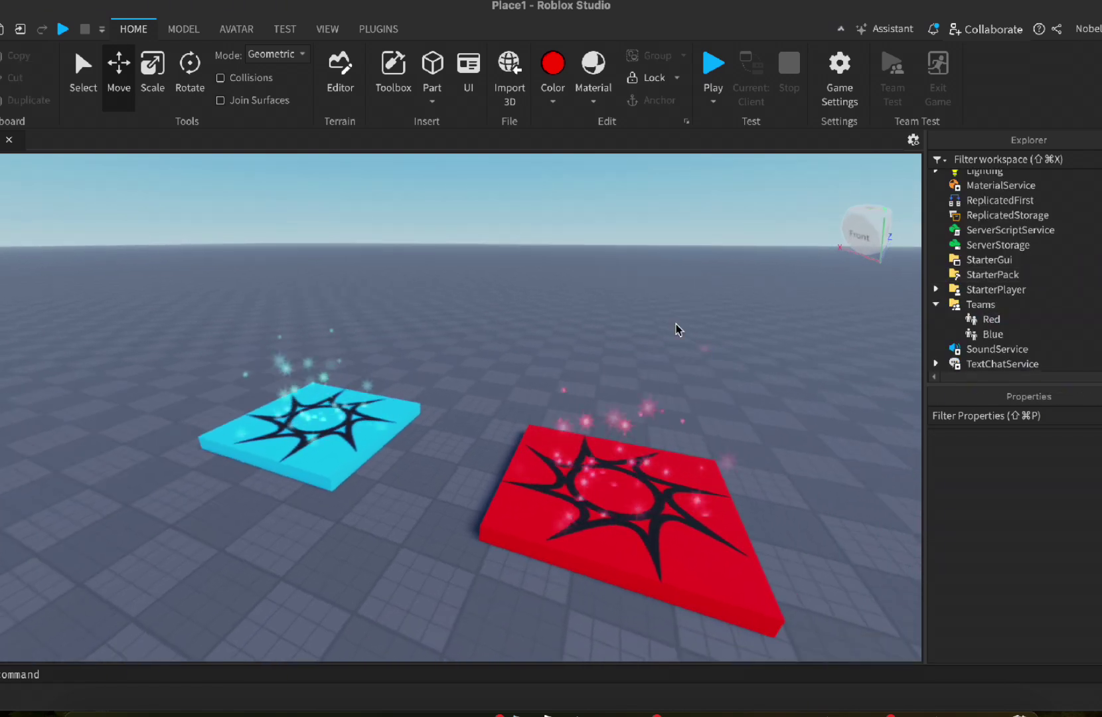
pyautogui.click(712, 71)
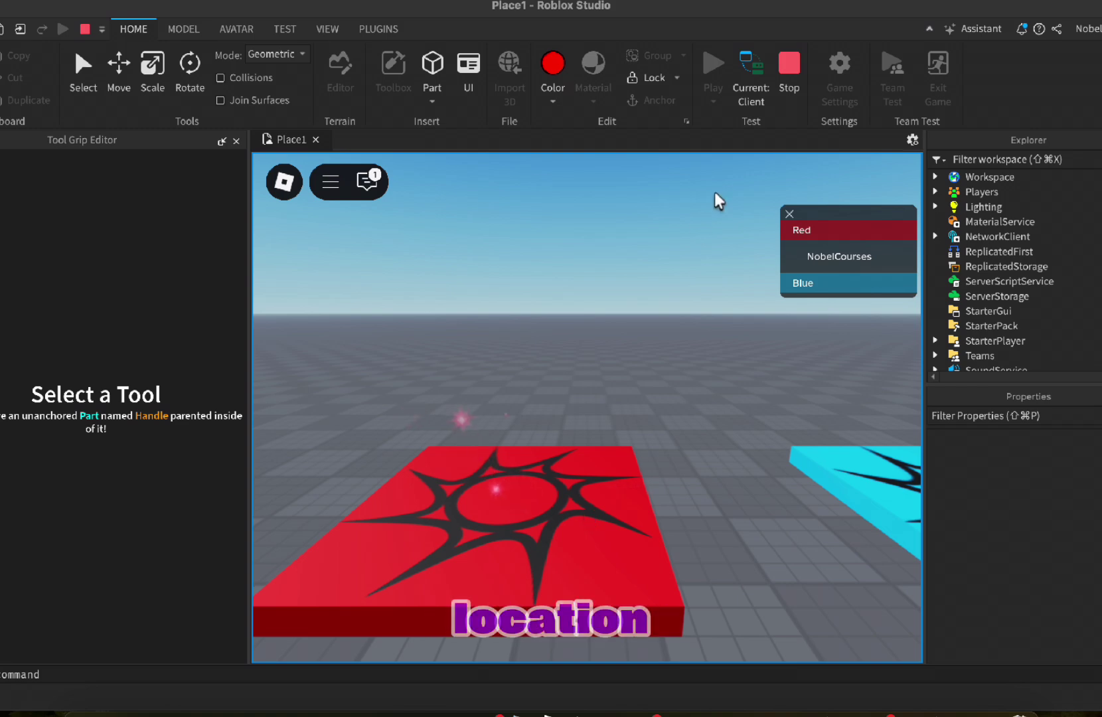
pyautogui.press('w')
pyautogui.click(789, 73)
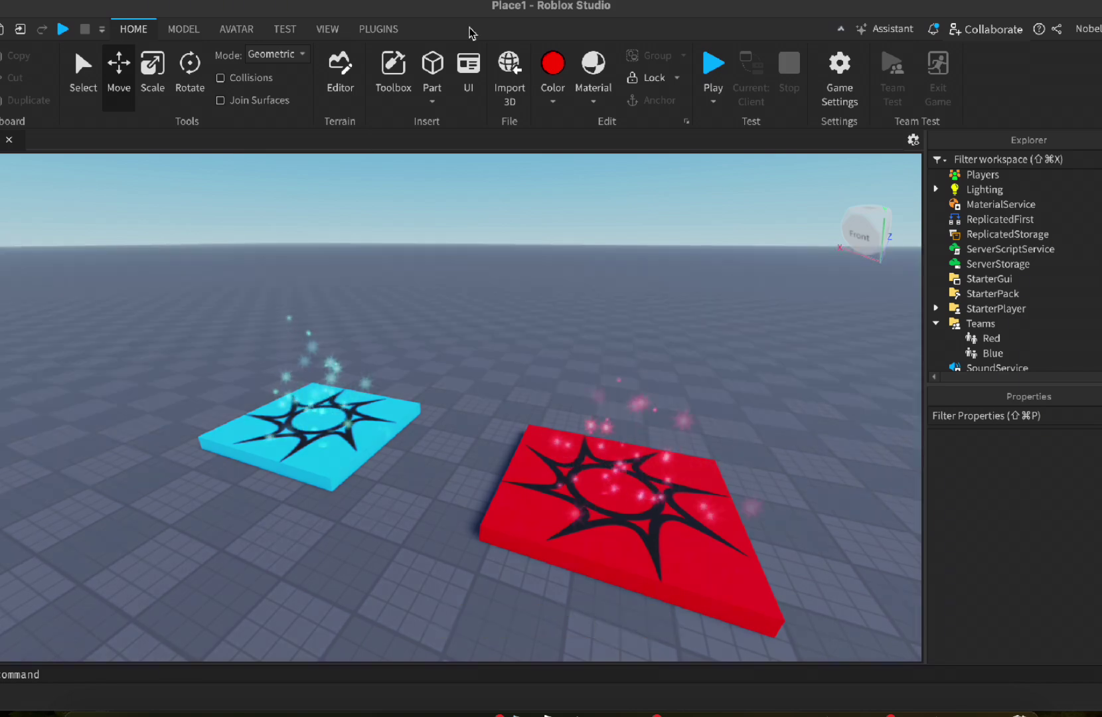
# Insert the Fast Hyper laser Gun from a Toolbox 'gun' search into ReplicatedStorage
pyautogui.click(394, 68)
pyautogui.click(112, 197)
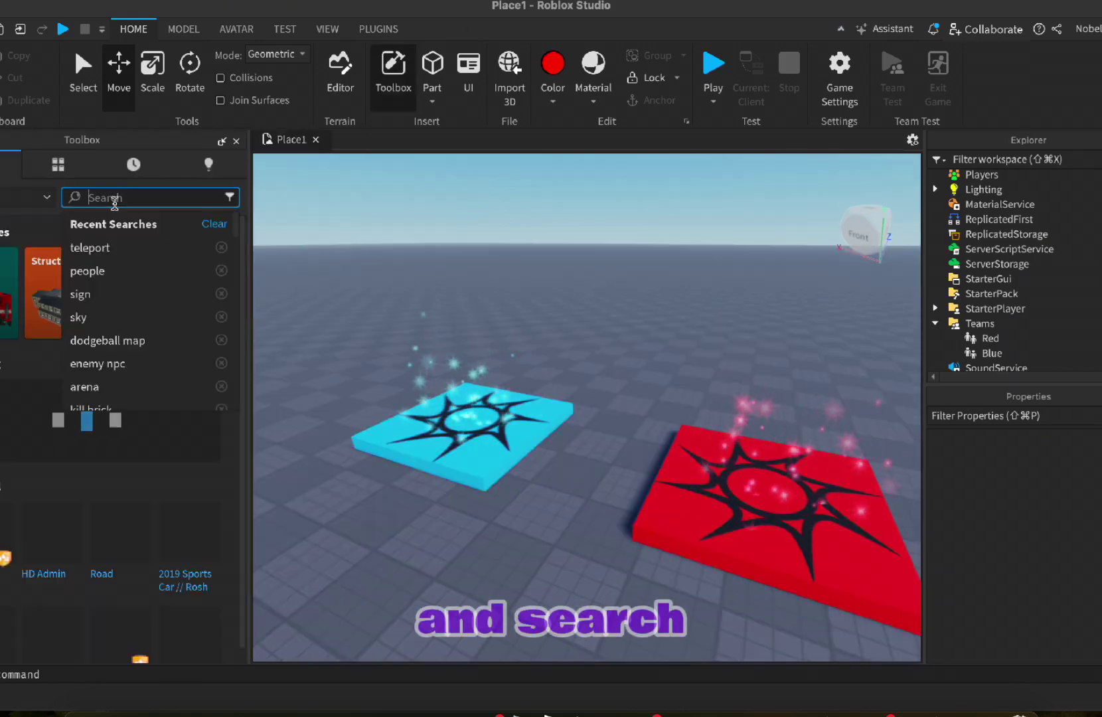
pyautogui.write('gun')
pyautogui.press('Return')
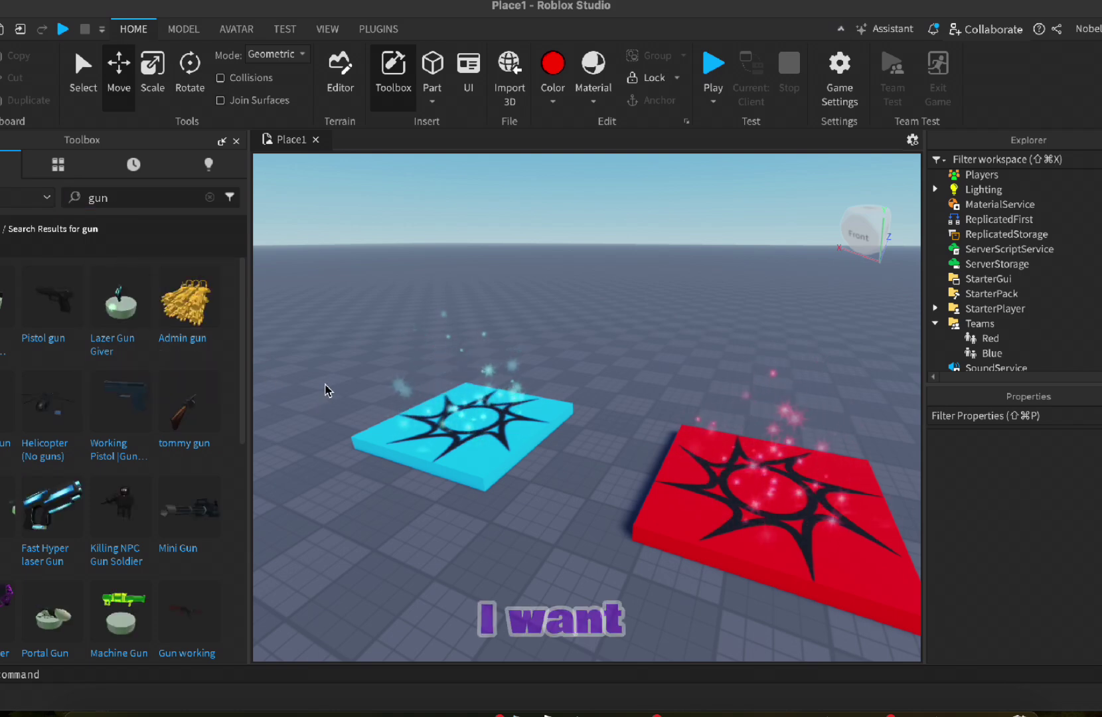
pyautogui.moveTo(186, 404)
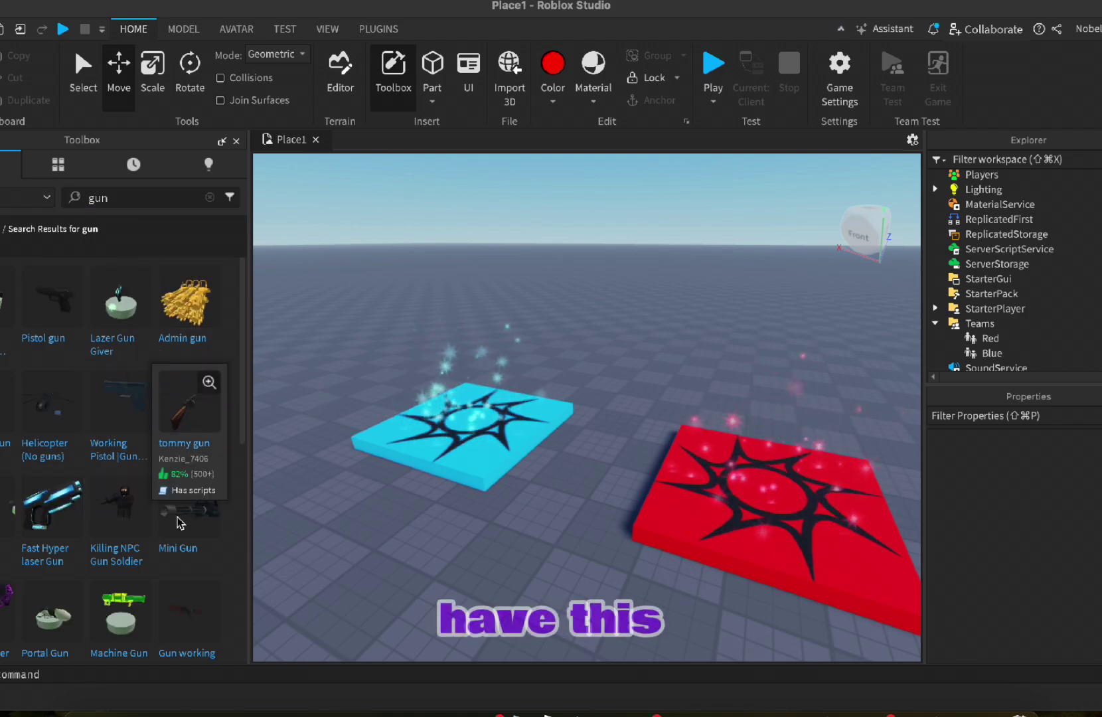
pyautogui.scroll(-5, 179, 518)
pyautogui.scroll(5, 179, 522)
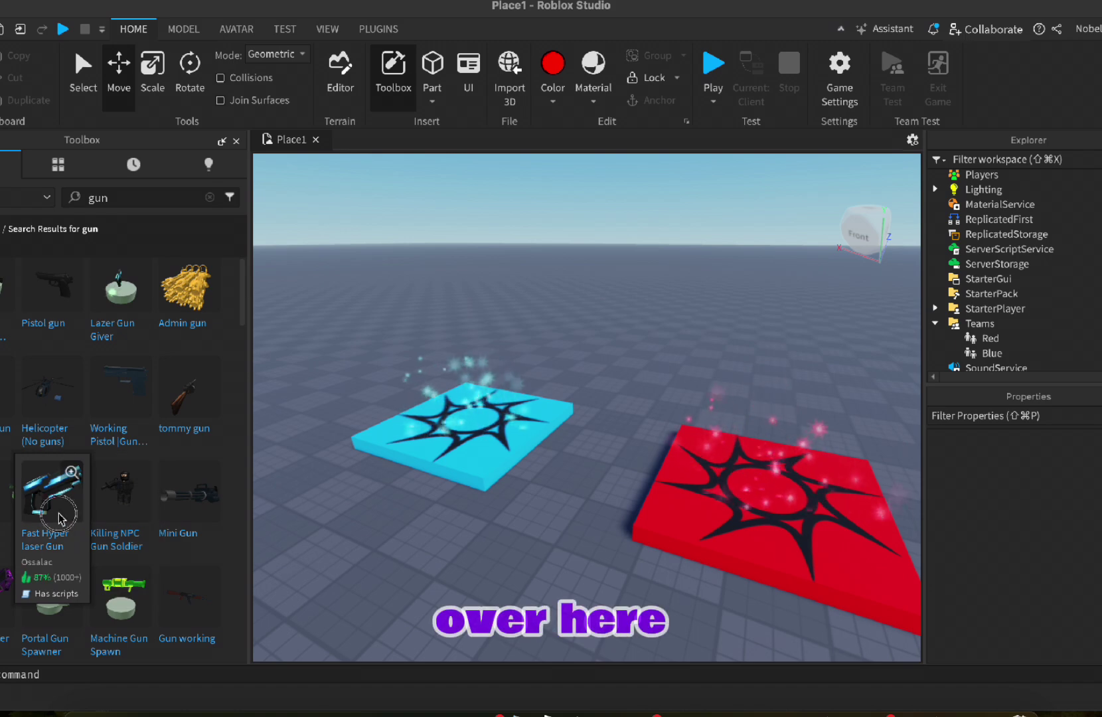
pyautogui.click(52, 487)
pyautogui.click(708, 387)
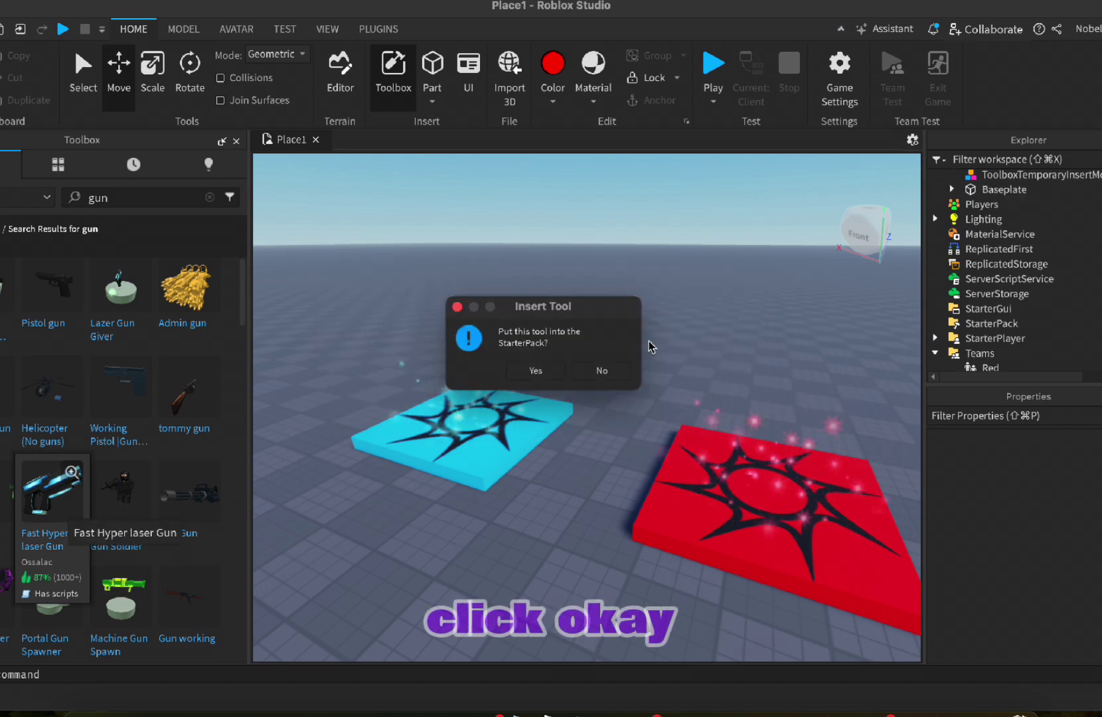
pyautogui.click(601, 371)
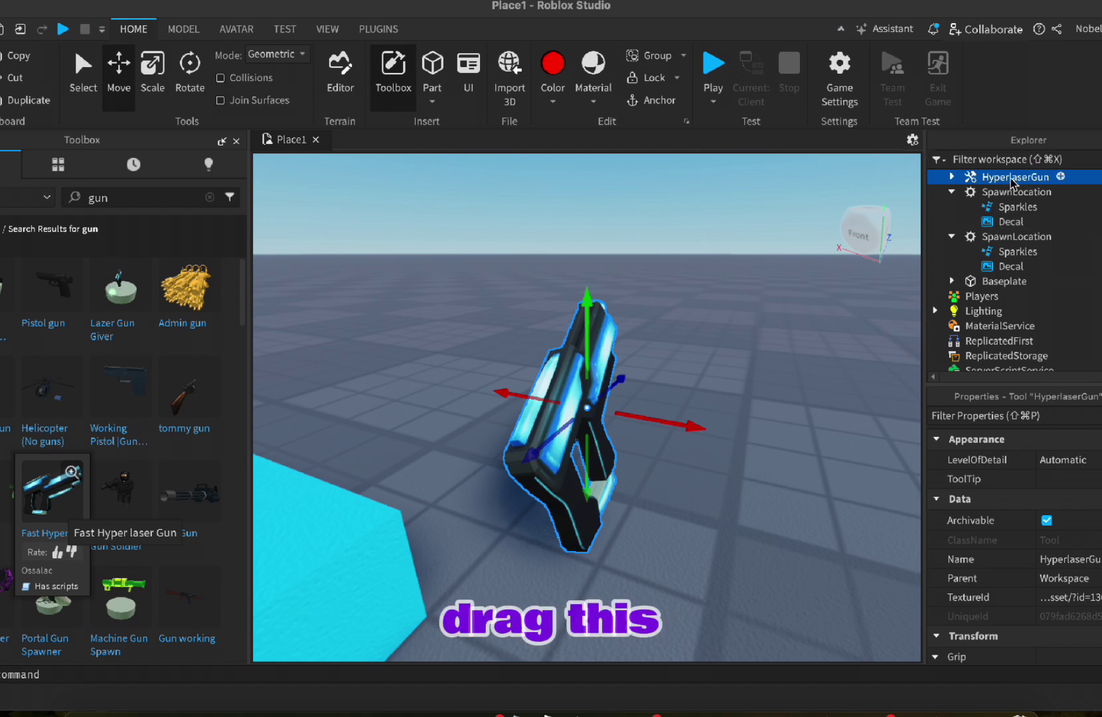
pyautogui.moveTo(1021, 179); pyautogui.dragTo(1031, 356)
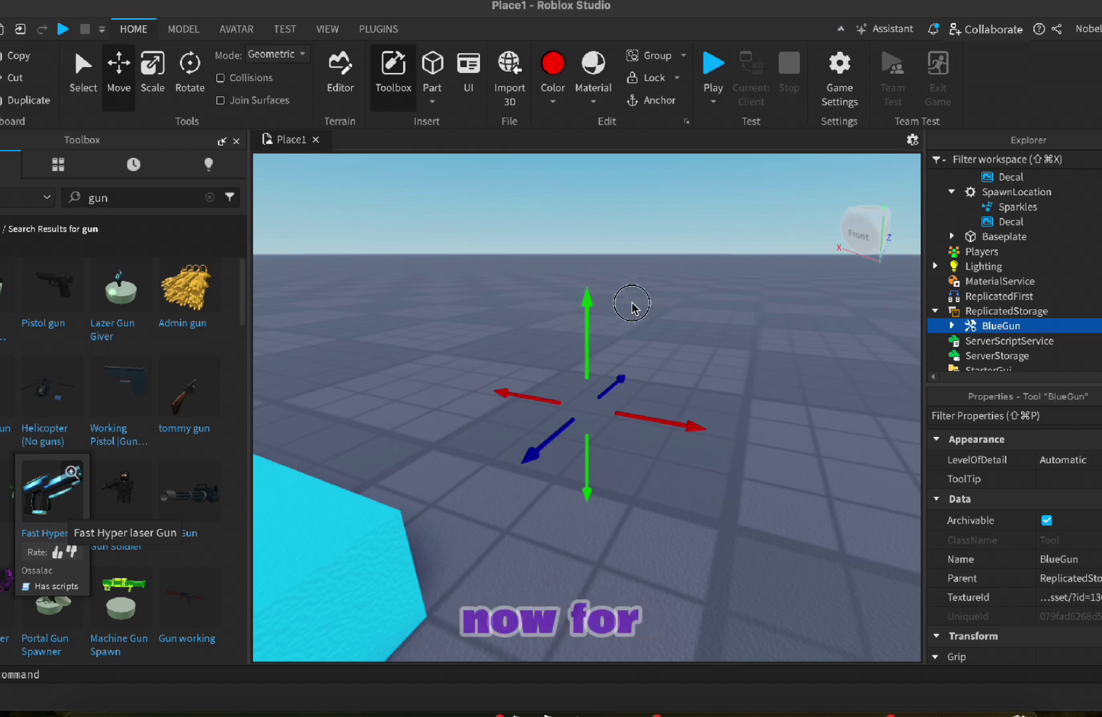
# Insert the tommy gun, skip StarterPack, move it into ReplicatedStorage, and rename it RedGun
pyautogui.click(606, 315)
pyautogui.moveTo(633, 310); pyautogui.dragTo(559, 362, button='right')
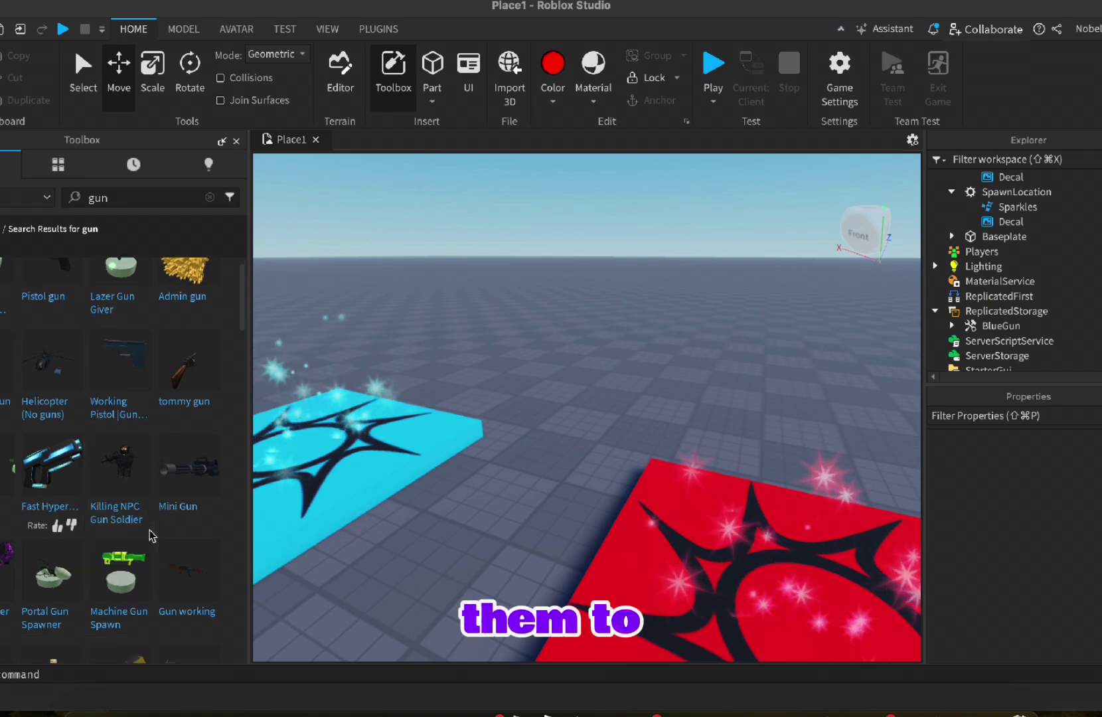
pyautogui.scroll(-5, 150, 535)
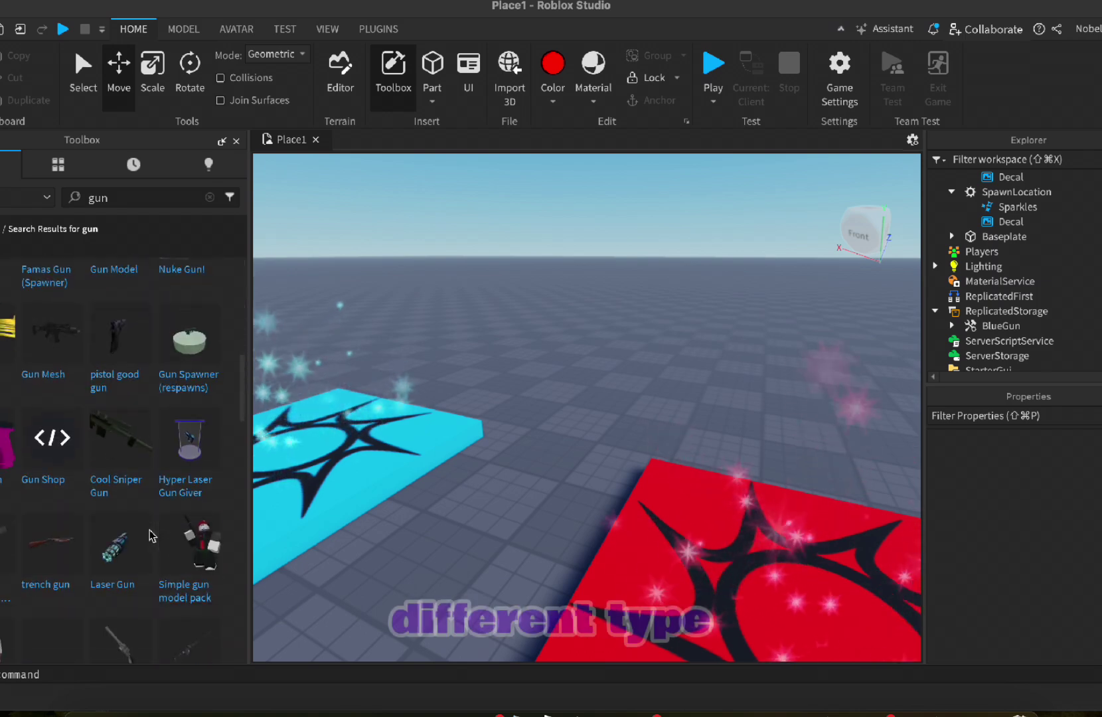
pyautogui.scroll(-5, 173, 495)
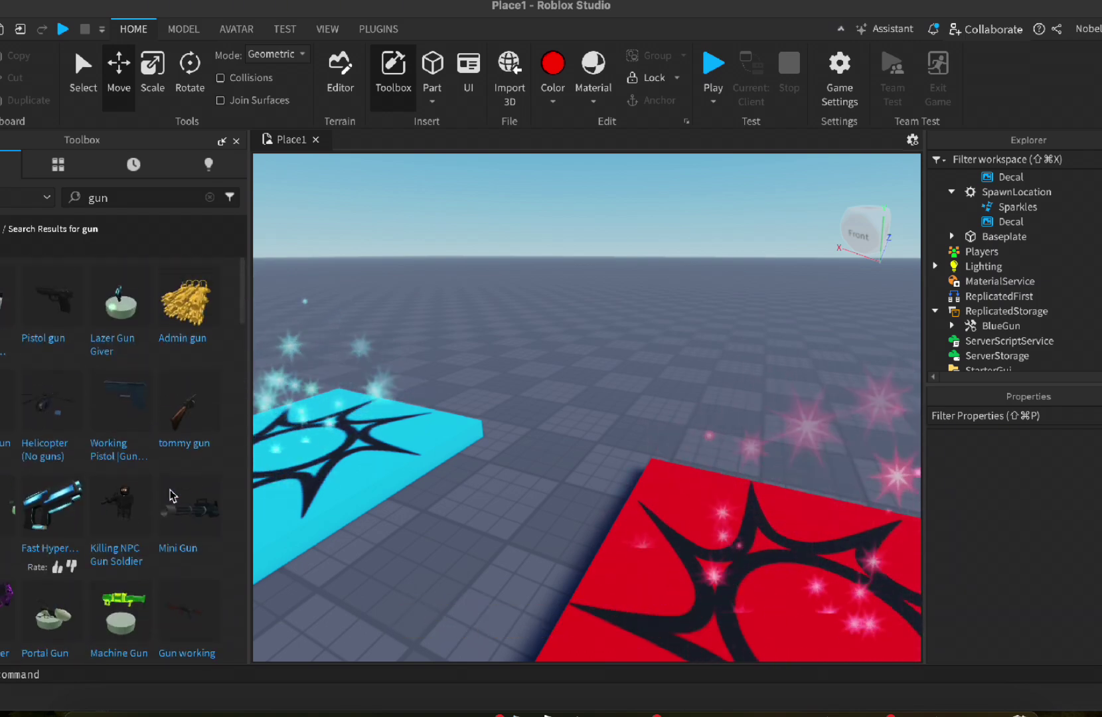
pyautogui.click(190, 405)
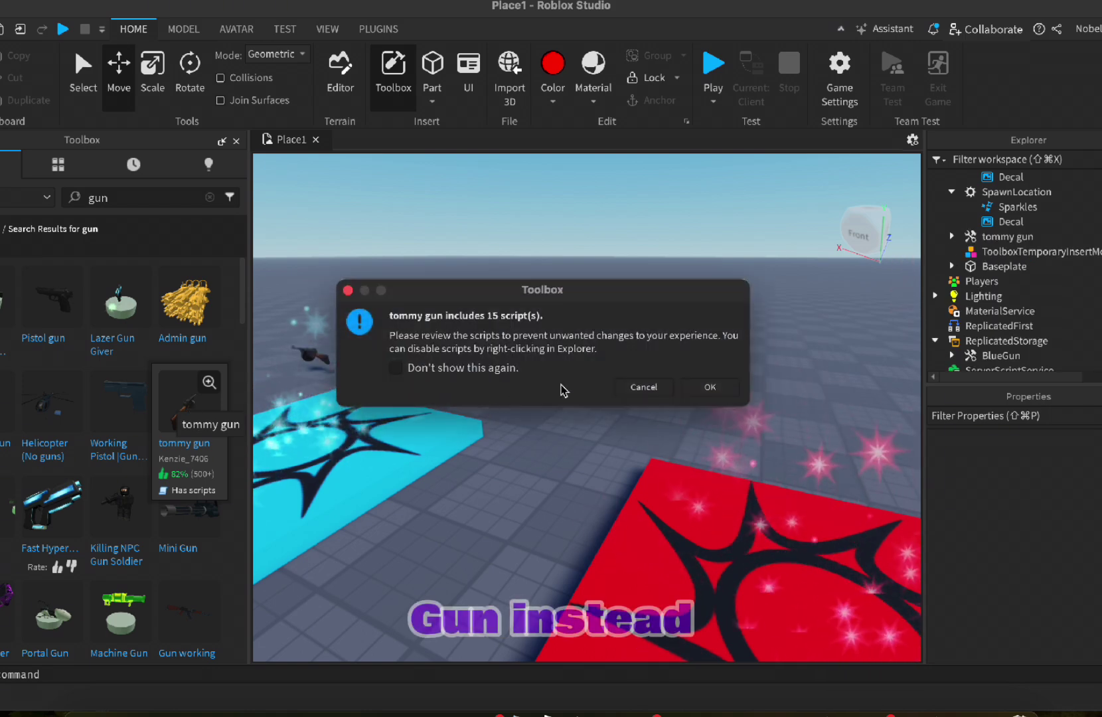
pyautogui.click(701, 384)
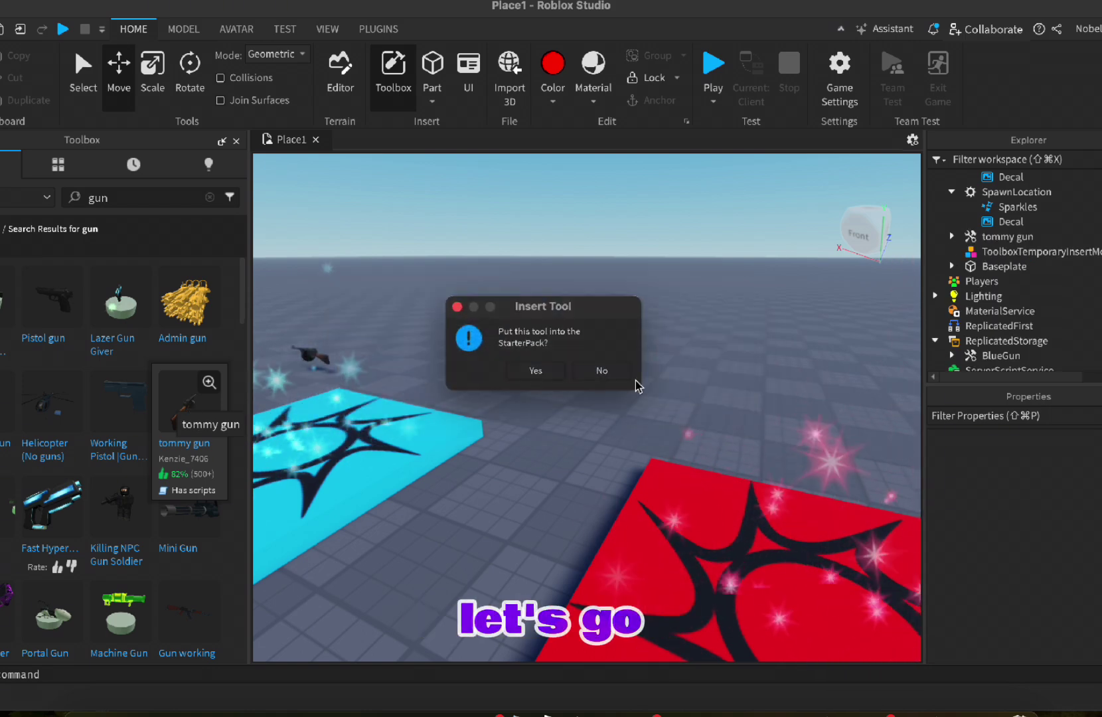
pyautogui.click(603, 370)
pyautogui.moveTo(1007, 236); pyautogui.dragTo(1005, 327)
pyautogui.click(1015, 353)
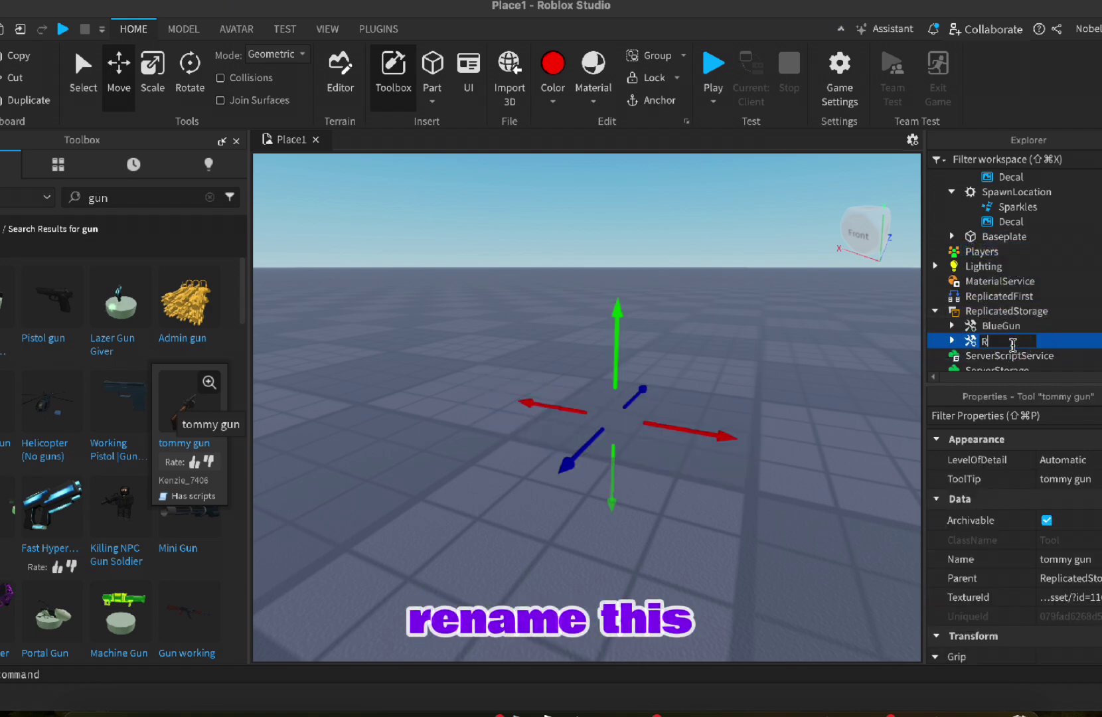
pyautogui.click(947, 373)
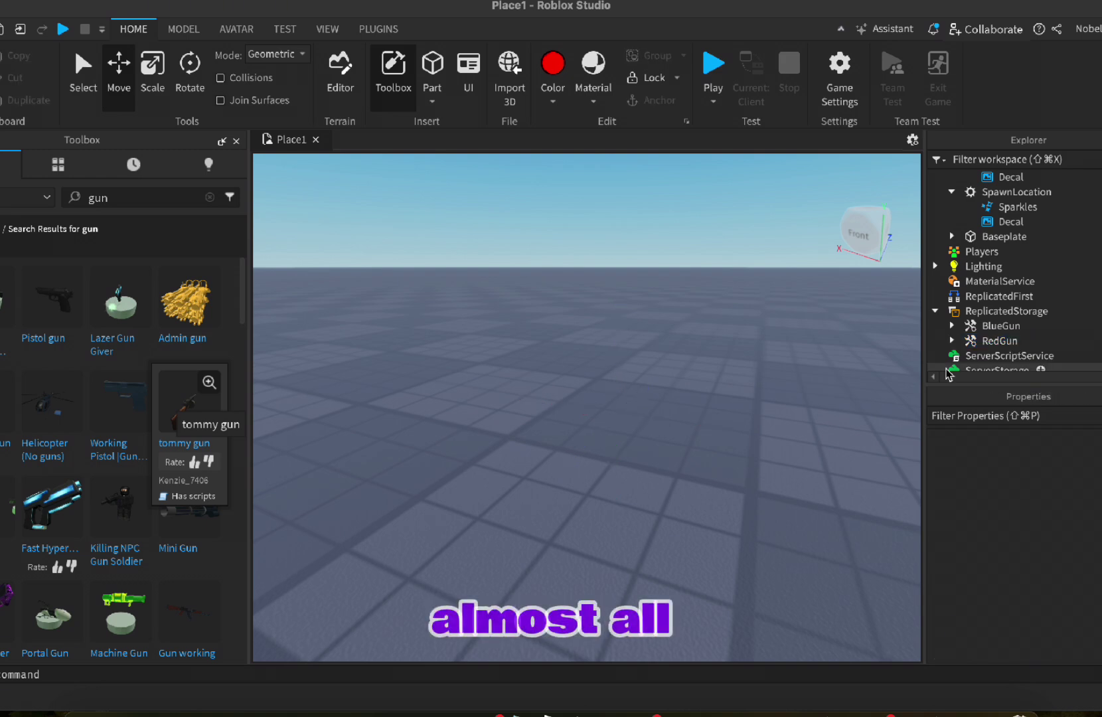
pyautogui.moveTo(1009, 356)
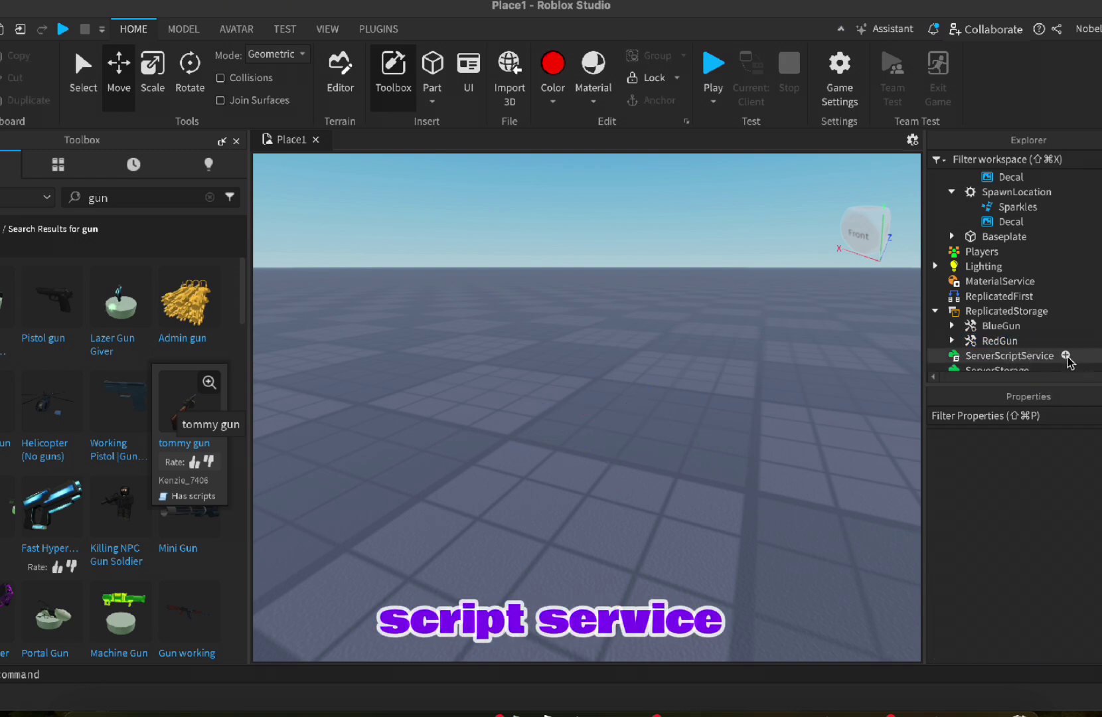
# Add a Script to ServerScriptService and replace its placeholder with the team weapon code
pyautogui.click(1066, 356)
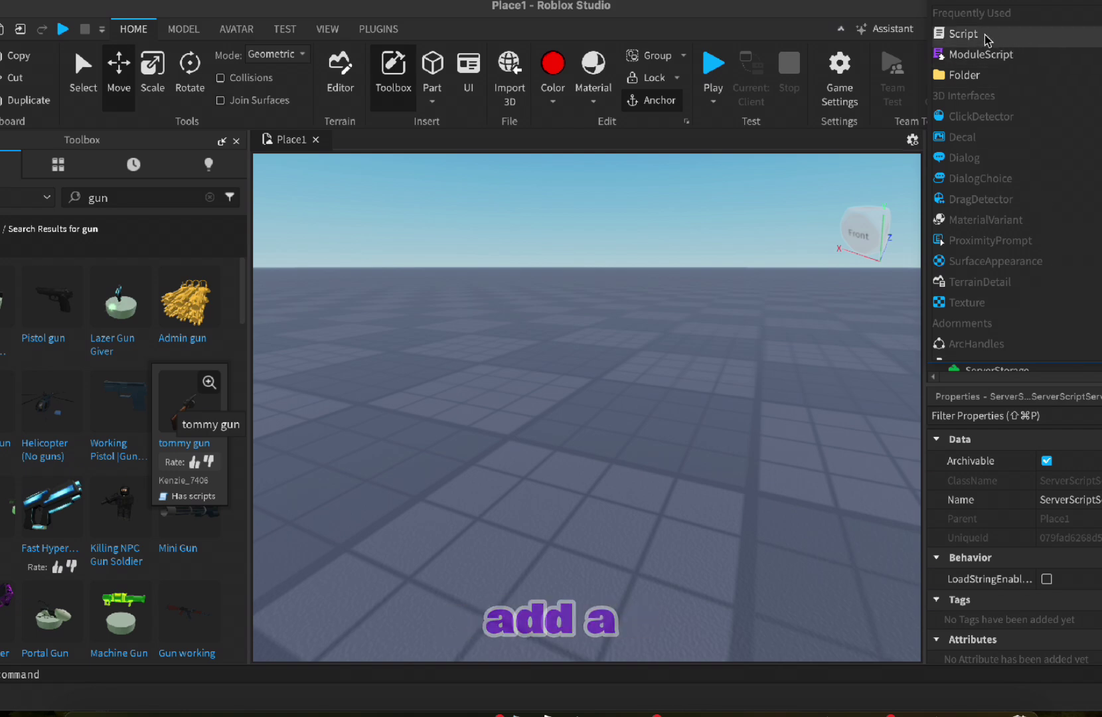
pyautogui.click(962, 33)
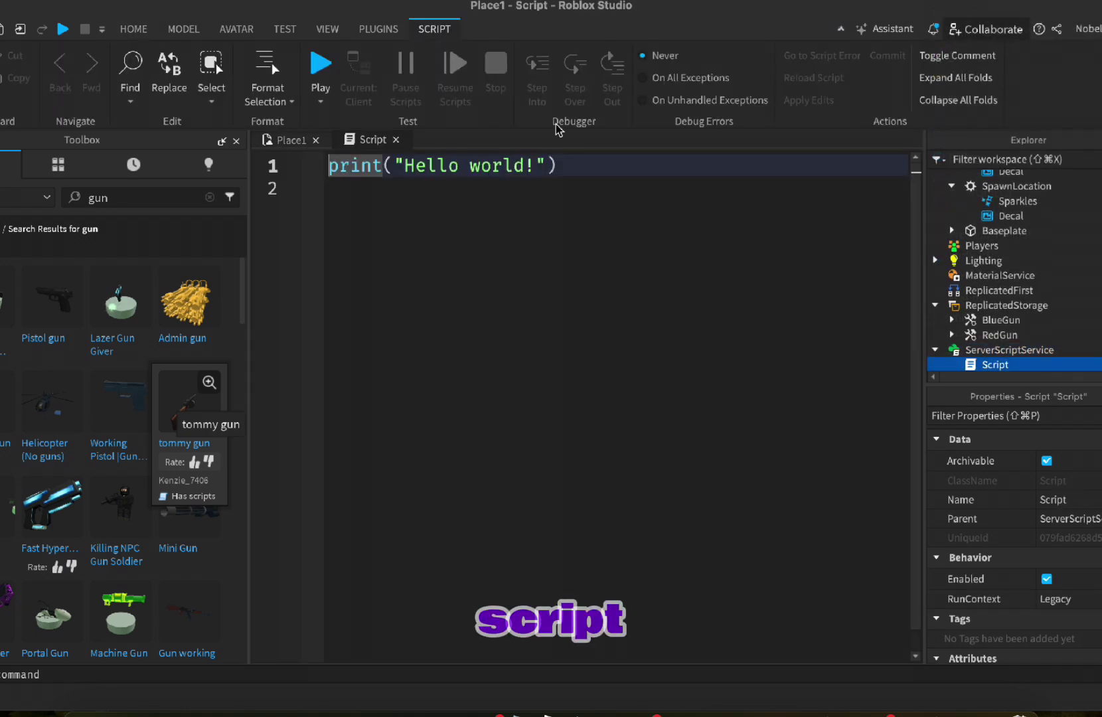
pyautogui.click(238, 140)
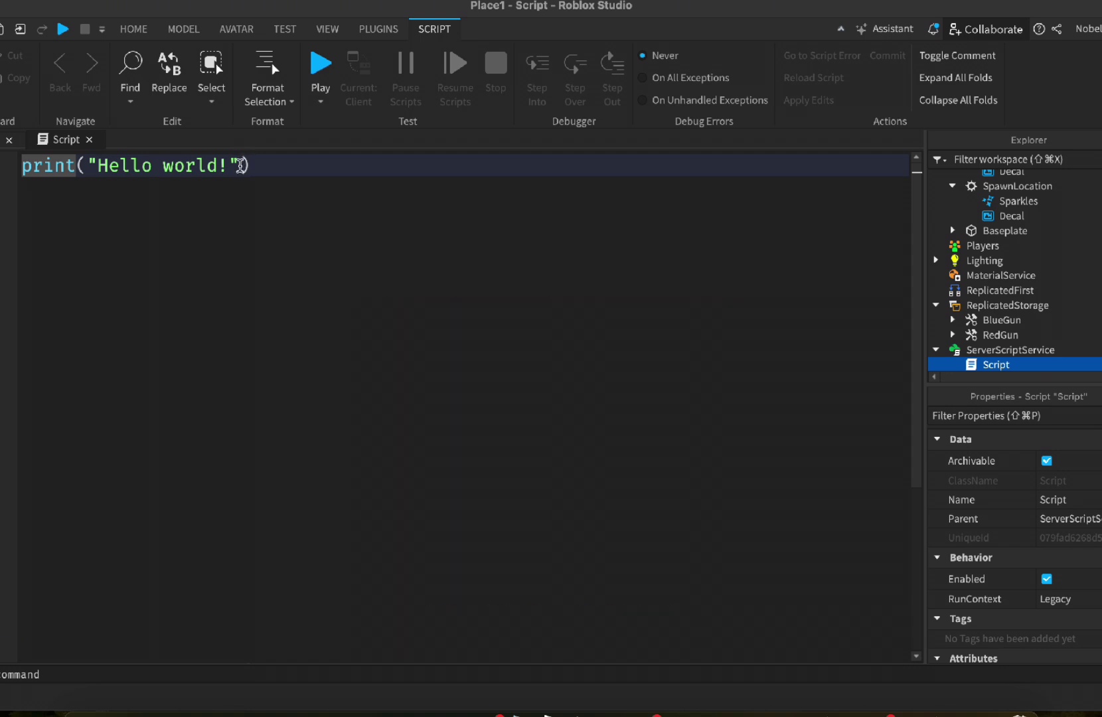
pyautogui.hotkey('ctrl', 'a')
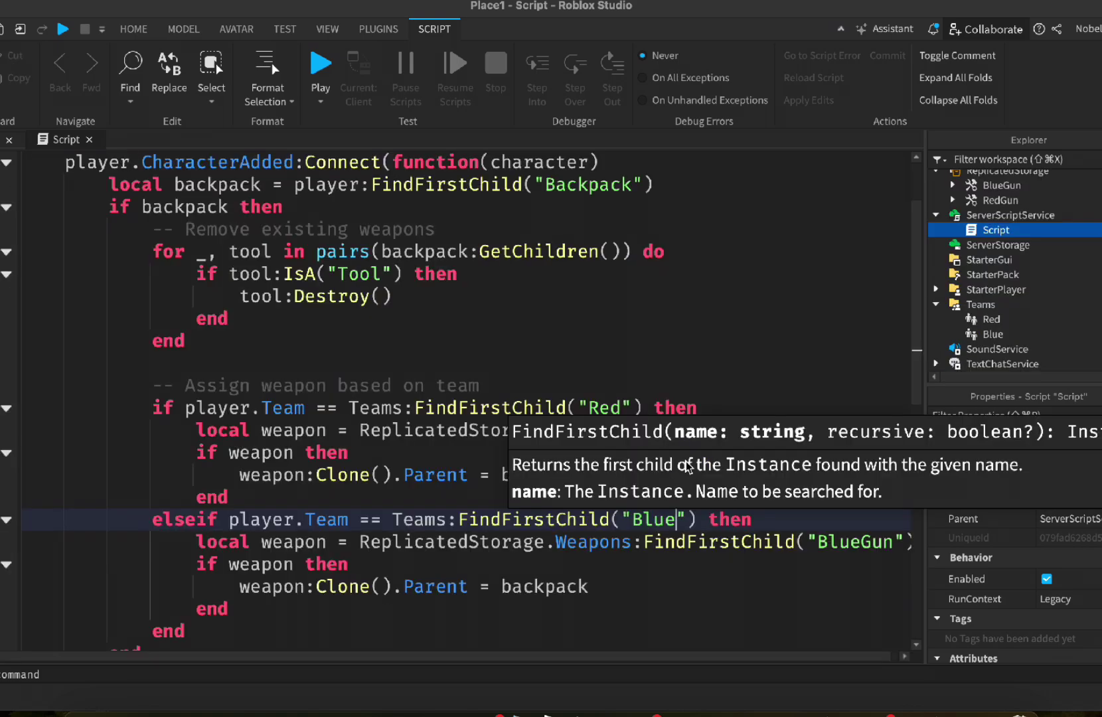
pyautogui.scroll(3, 990, 292)
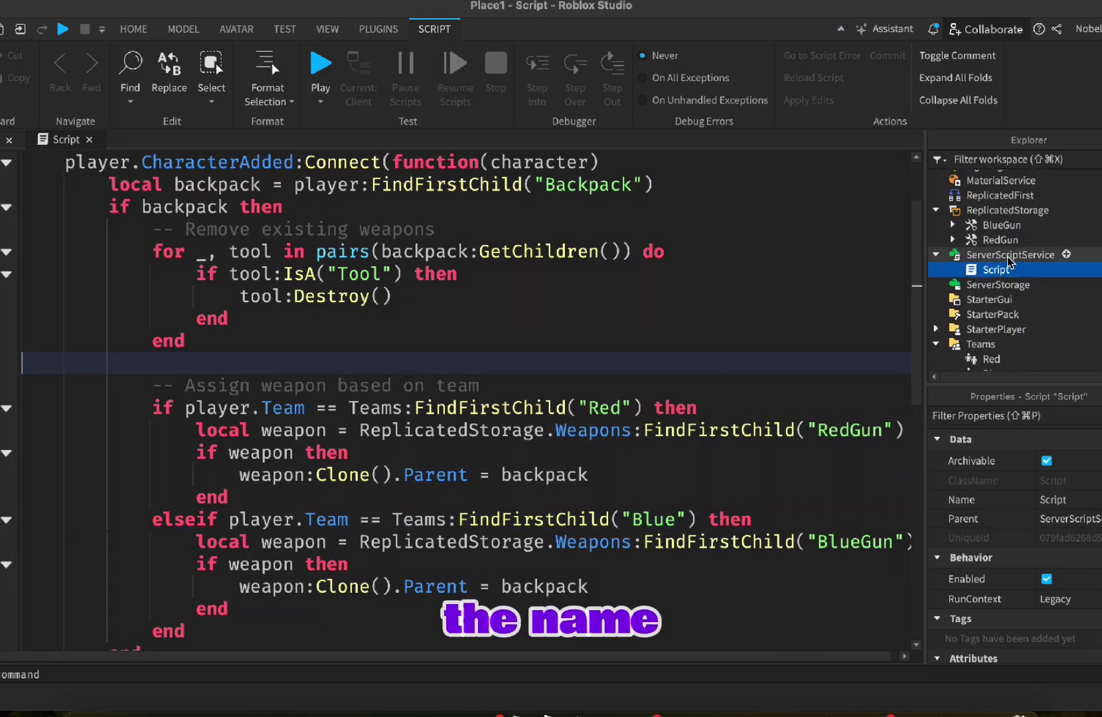
pyautogui.scroll(1, 1007, 267)
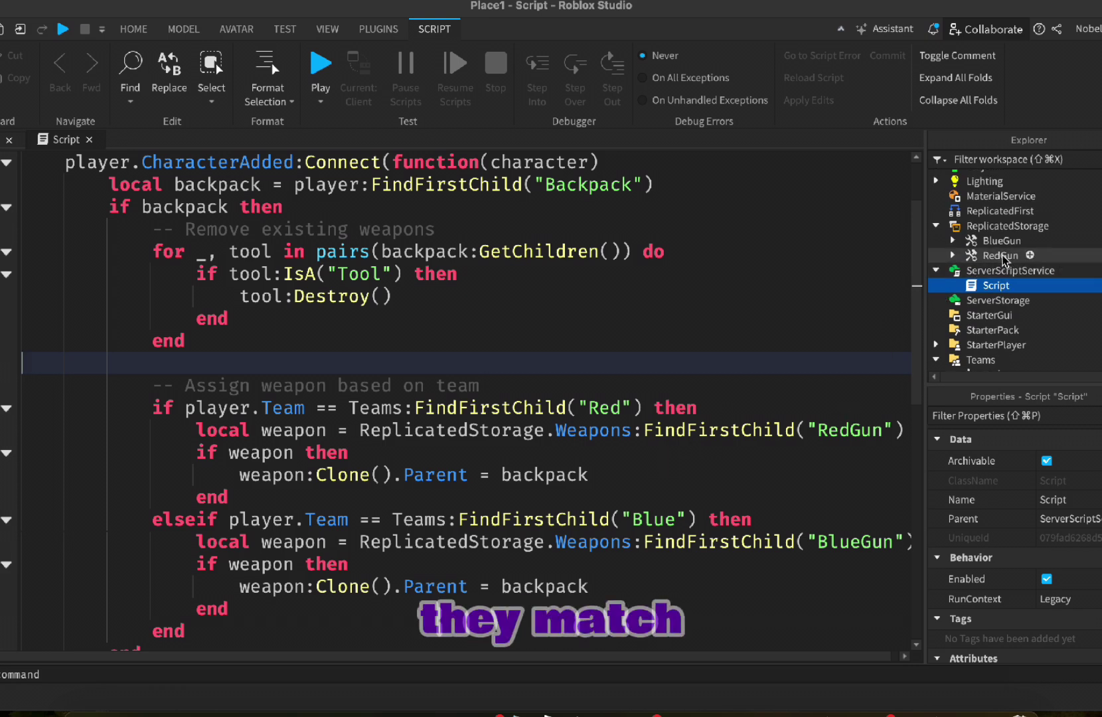
# Check the script's RedGun and BlueGun names match the tools in ReplicatedStorage
pyautogui.click(999, 255)
pyautogui.doubleClick(850, 431)
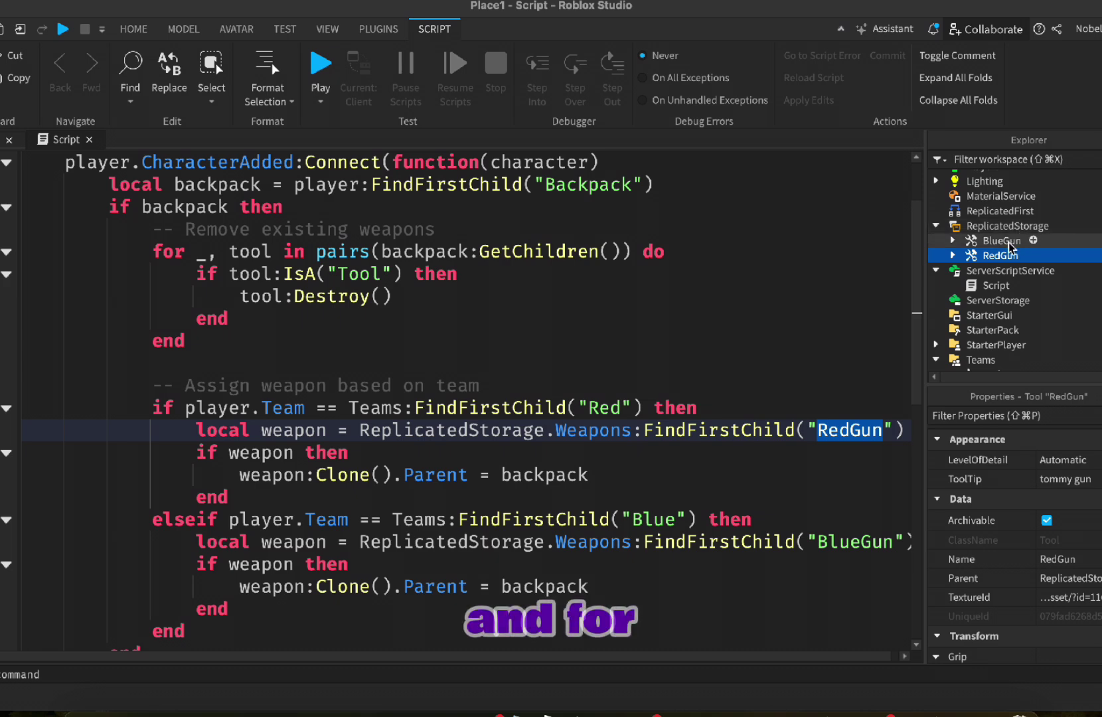
pyautogui.doubleClick(850, 540)
pyautogui.scroll(-2, 1057, 293)
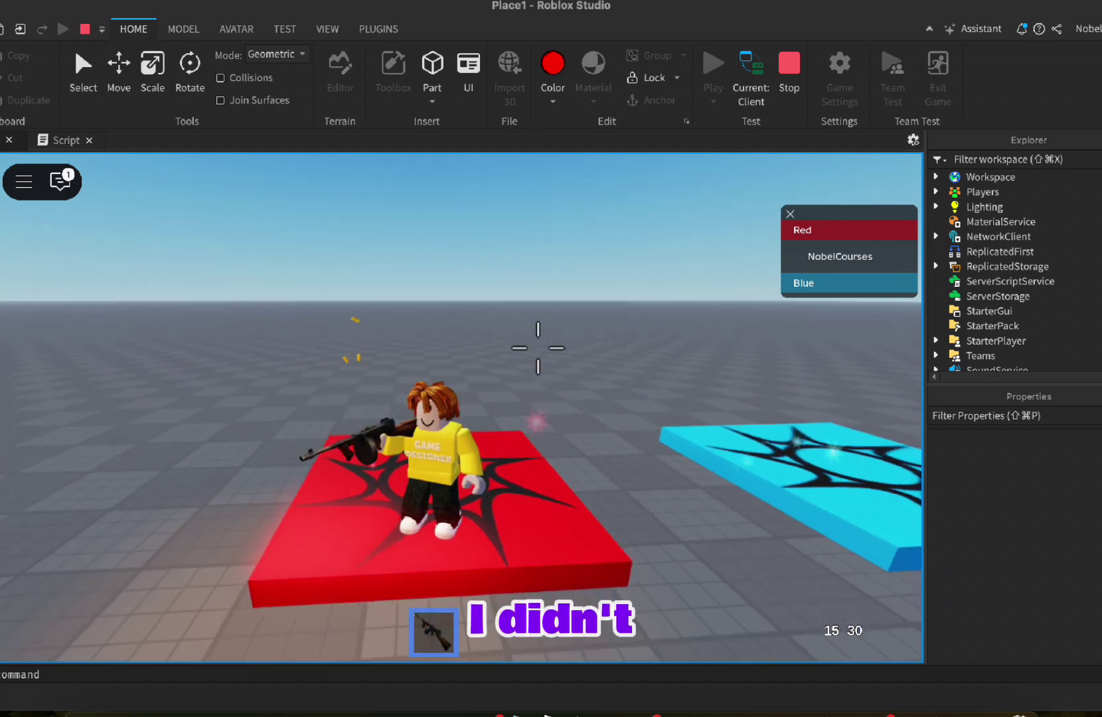
# Stop the playtest after confirming the Red player spawned holding the tommy gun
pyautogui.click(789, 68)
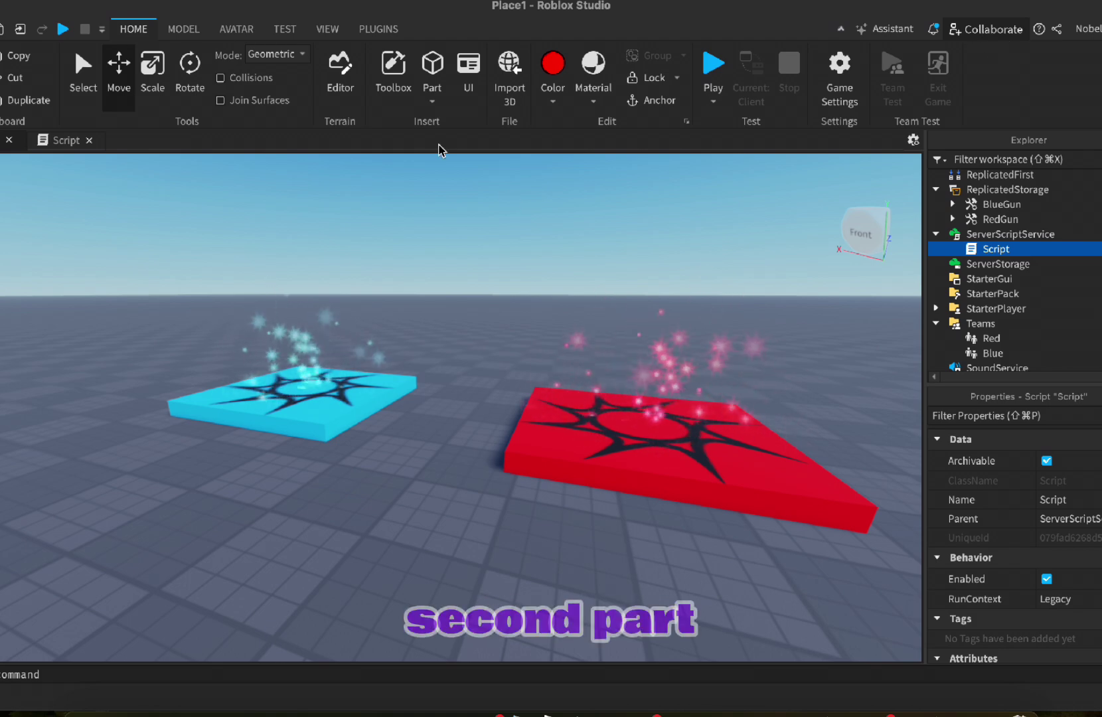
# Set the test's Clients and Servers option to 2 Players and start the local server
pyautogui.click(285, 28)
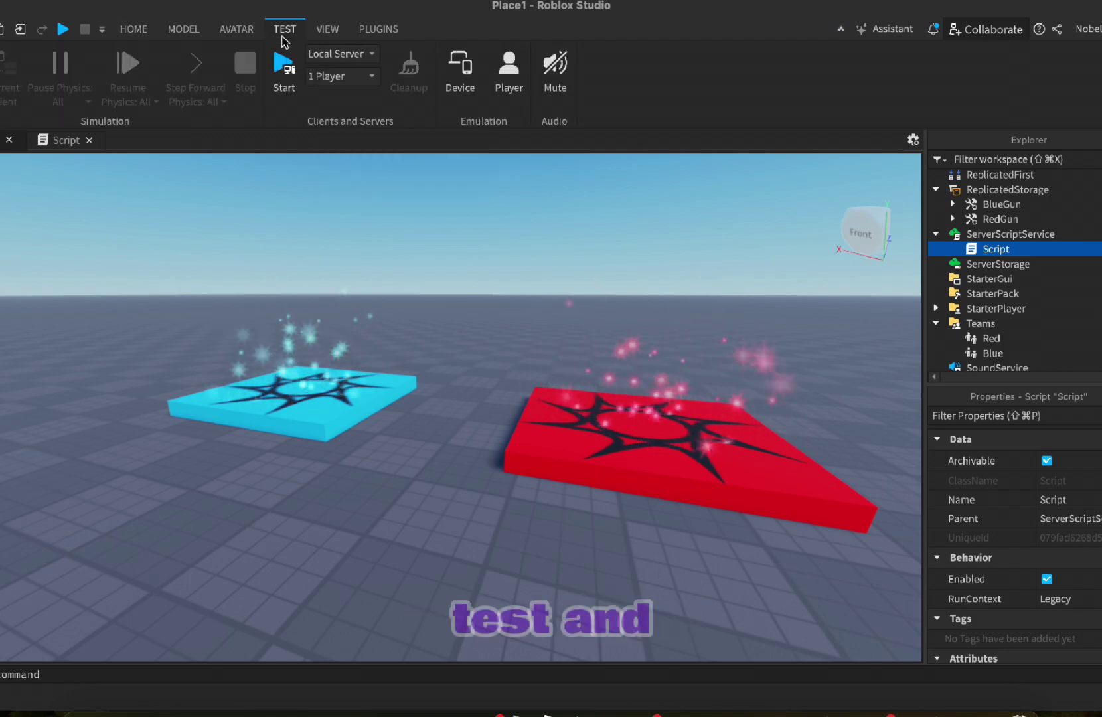
pyautogui.click(340, 77)
pyautogui.click(334, 102)
pyautogui.click(353, 78)
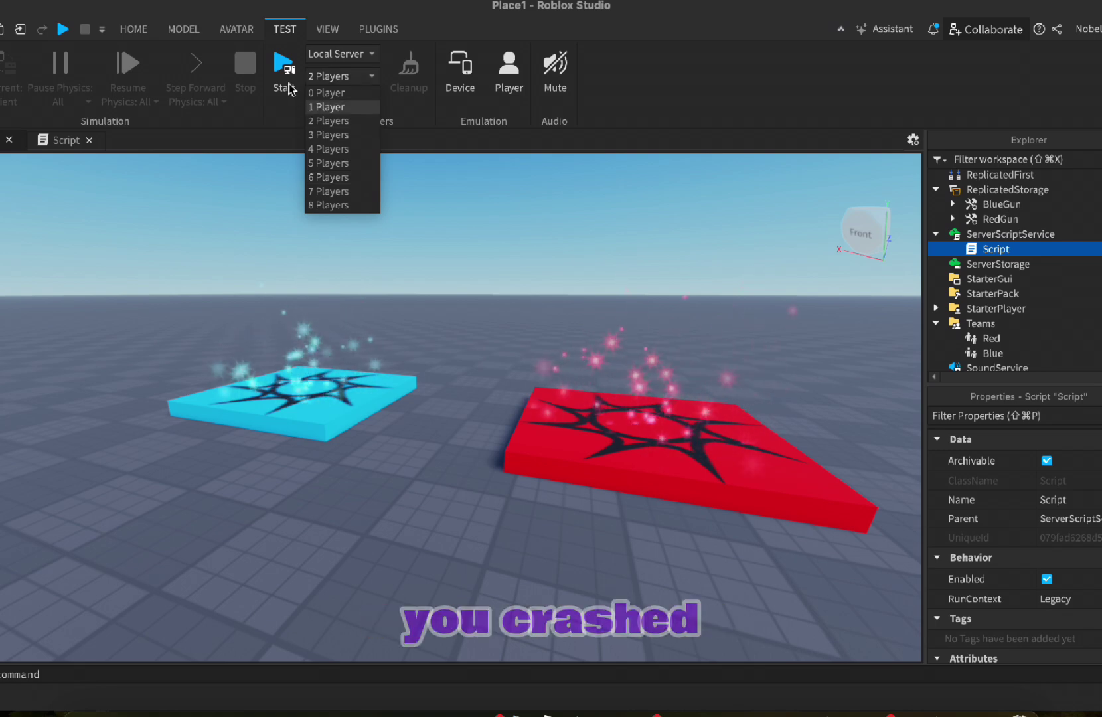
pyautogui.click(329, 120)
pyautogui.click(289, 65)
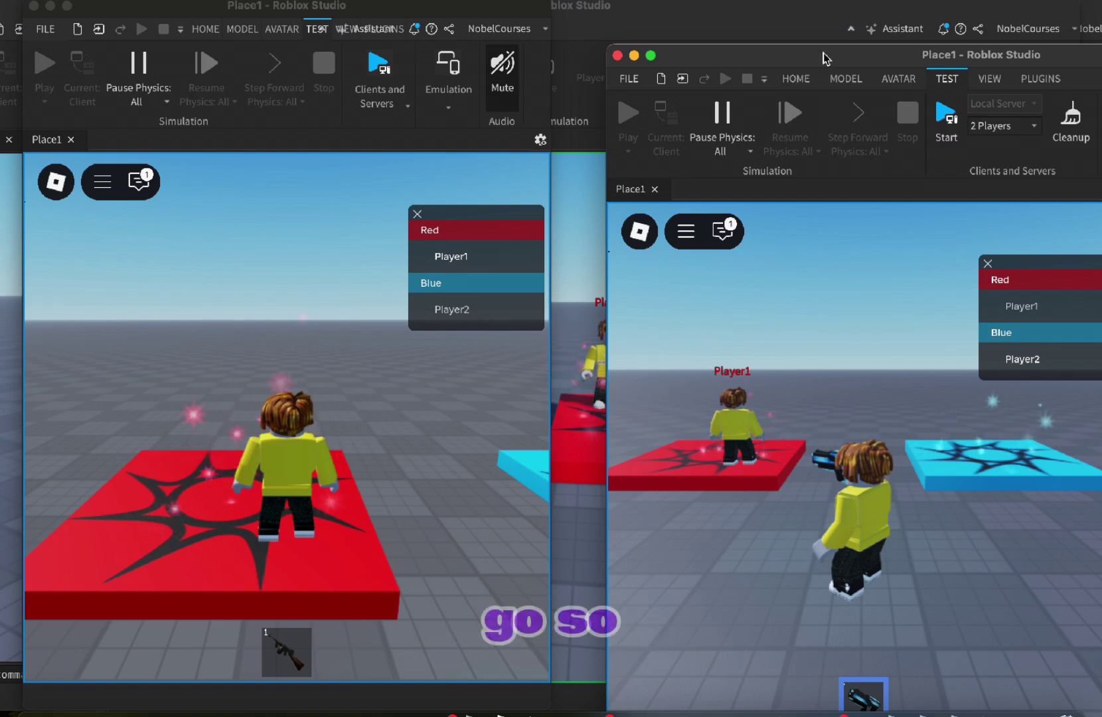
# Arrange the client windows, equip the Red player's tommy gun with 1, and make Blue jump
pyautogui.moveTo(806, 54); pyautogui.dragTo(791, 15)
pyautogui.click(382, 488)
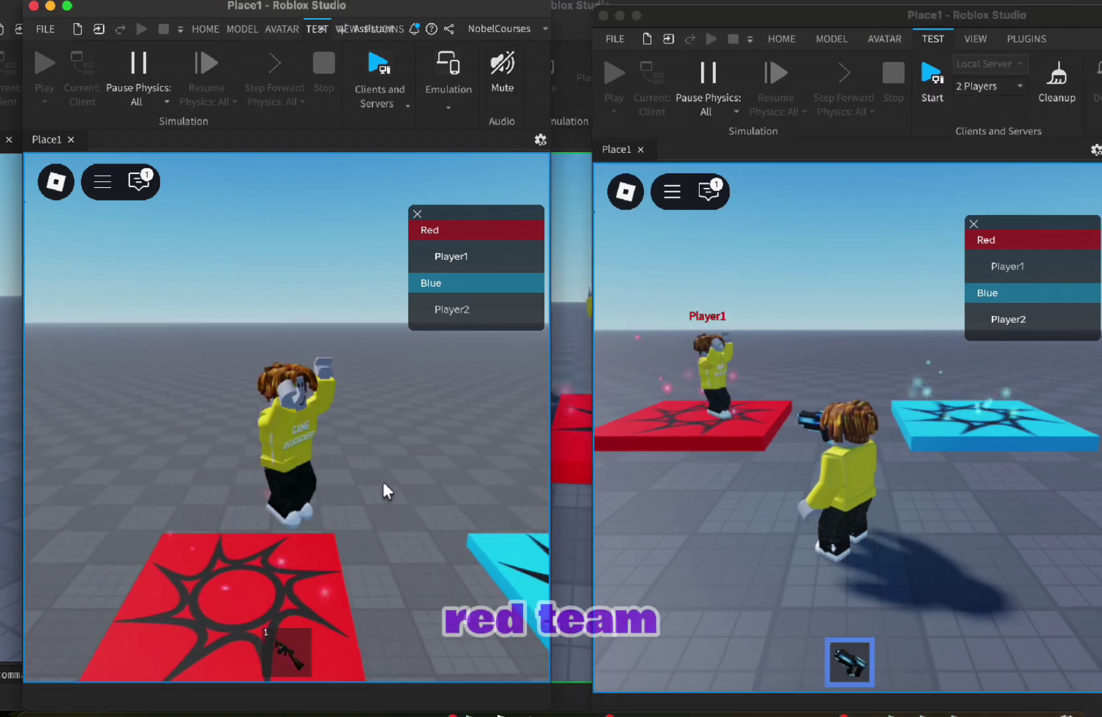
pyautogui.press('1')
pyautogui.click(872, 436)
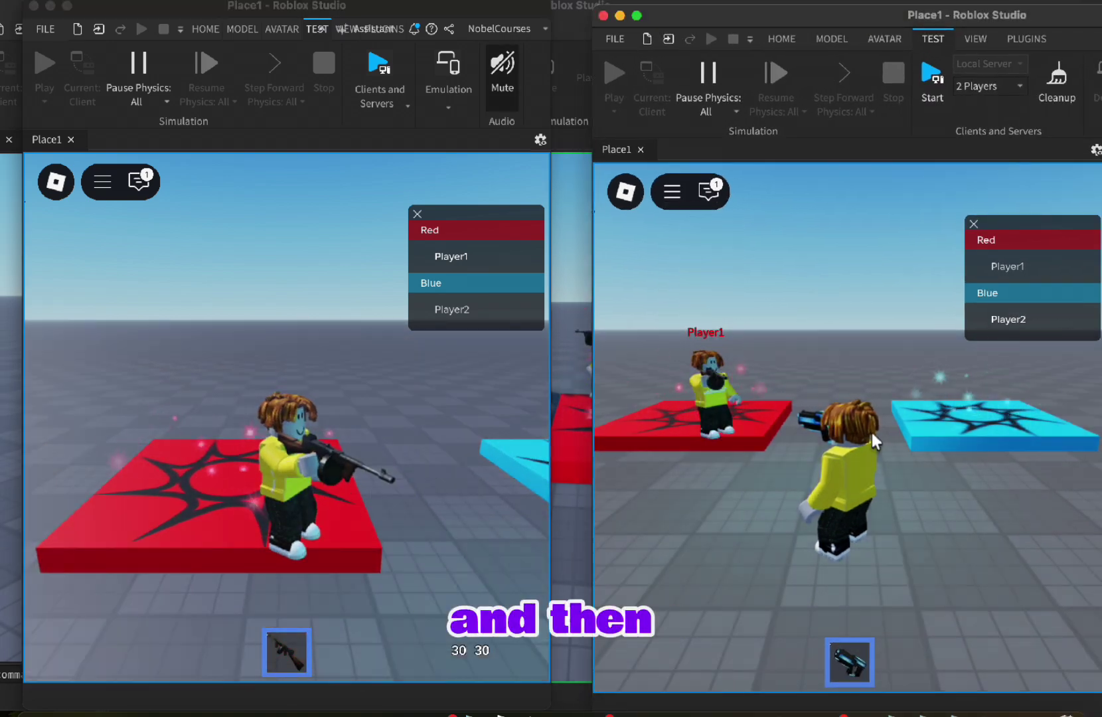
pyautogui.press('space')
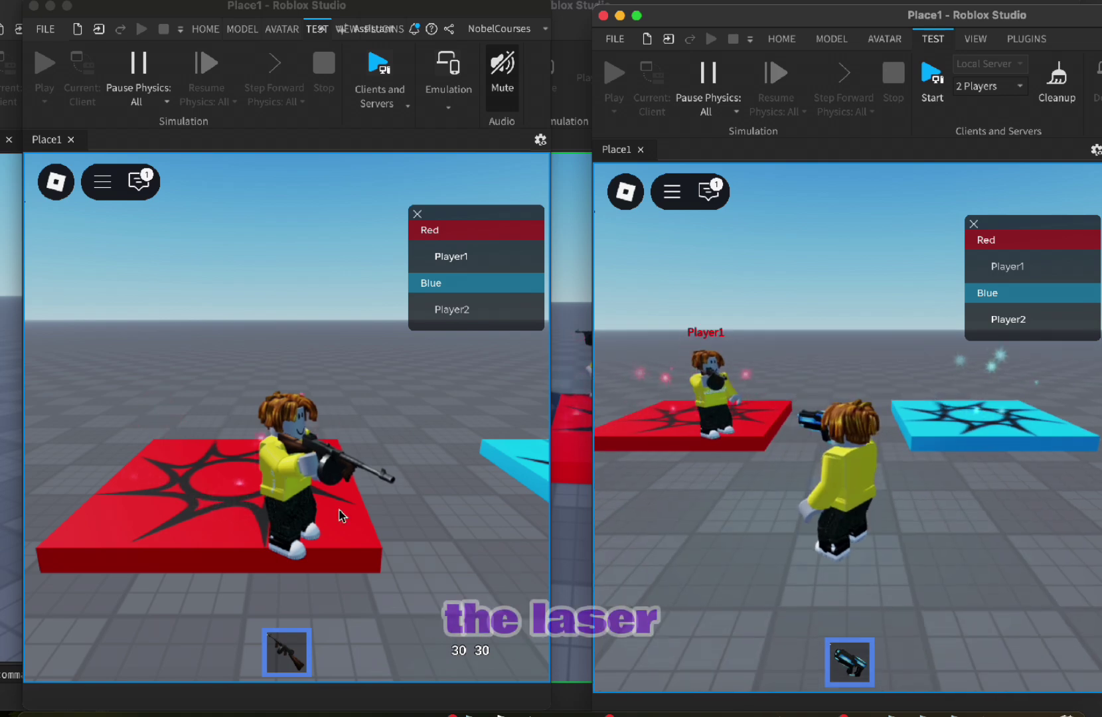
# Fire the Red player's tommy gun, then fire the Blue player's laser gun at him
pyautogui.click(338, 508)
pyautogui.moveTo(338, 483)
pyautogui.mouseDown(button='right')
pyautogui.moveTo(277, 430)
pyautogui.moveTo(407, 427)
pyautogui.mouseUp(button='right')
pyautogui.click(278, 430)
pyautogui.moveTo(407, 428); pyautogui.dragTo(407, 427)
pyautogui.moveTo(406, 427); pyautogui.dragTo(284, 447, button='right')
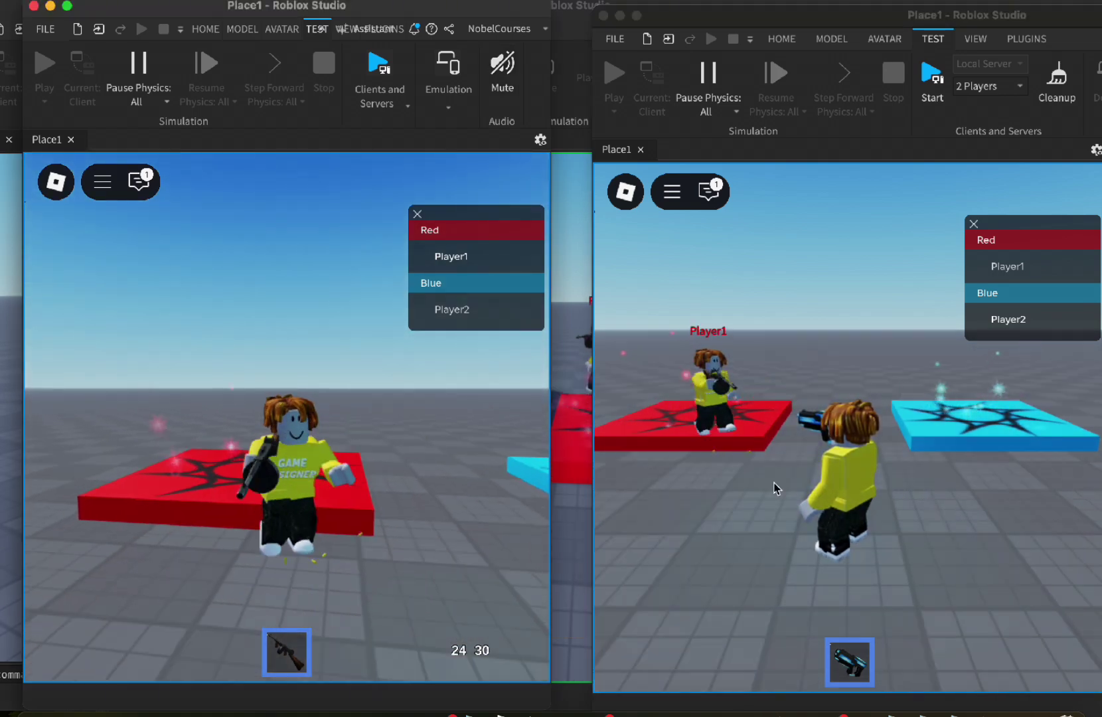
pyautogui.click(730, 428)
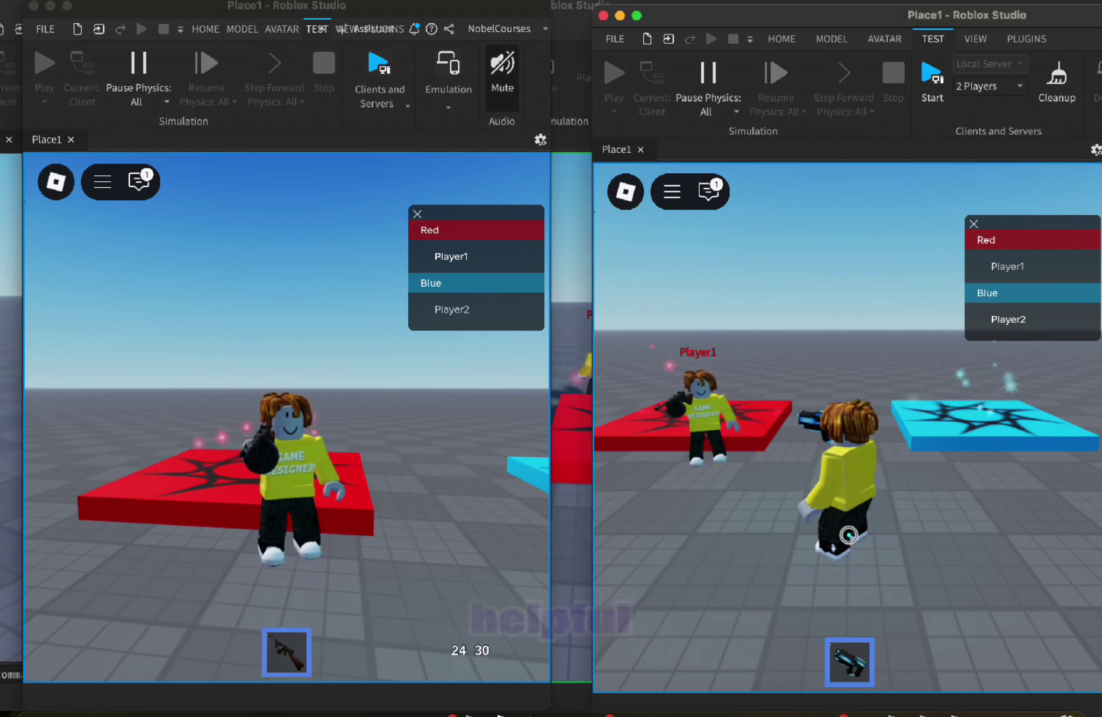
pyautogui.click(701, 419)
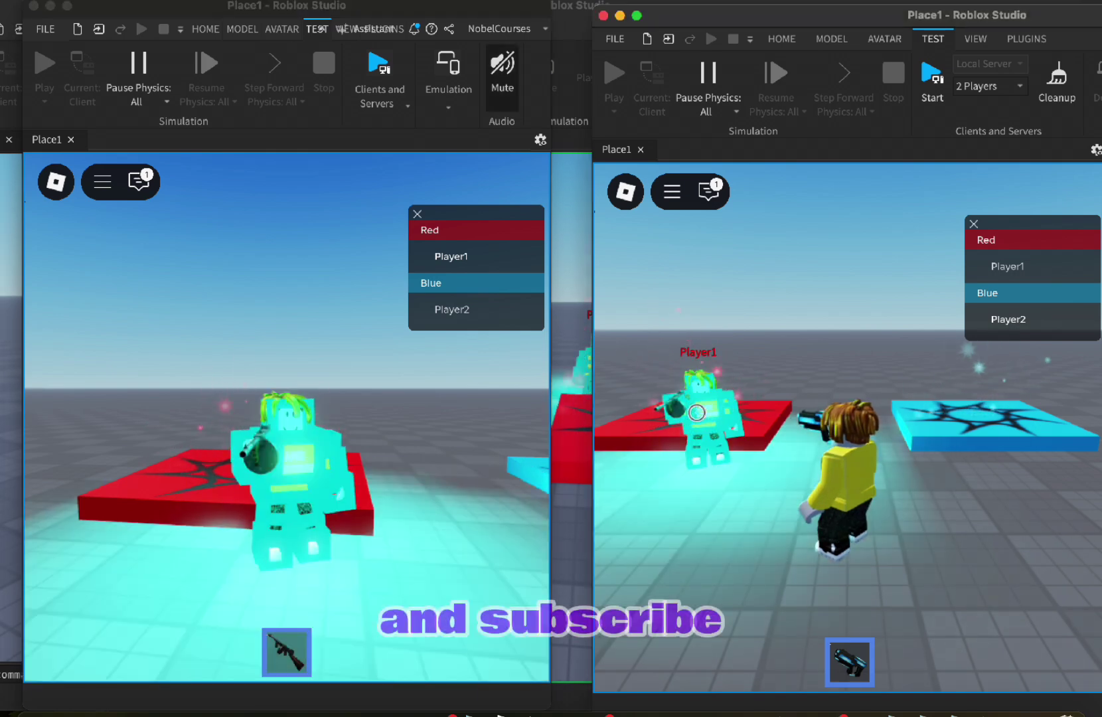